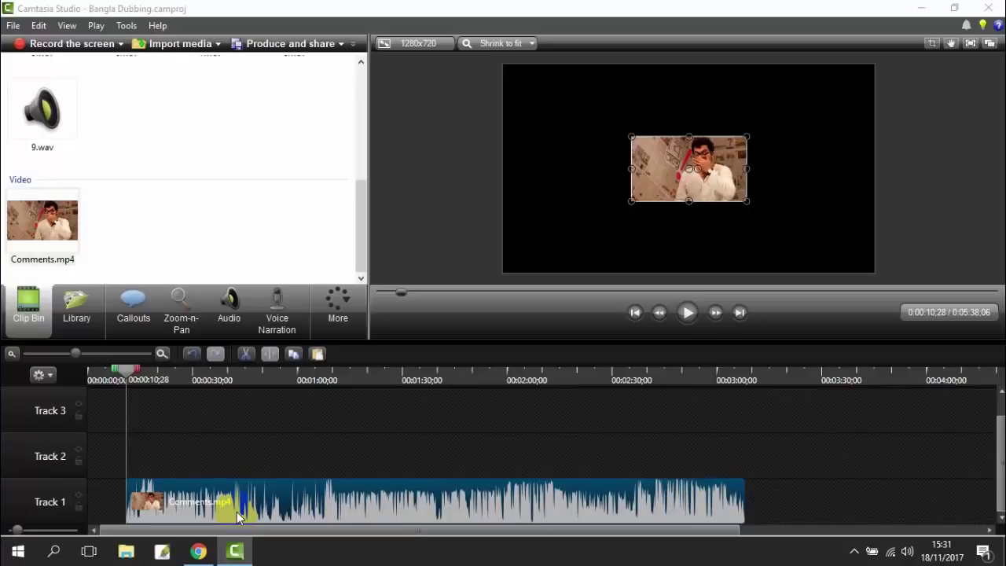
Separate the video and audio of the Comments.mp4 clip on Track 1.
left_click(254, 541)
left_click(163, 476)
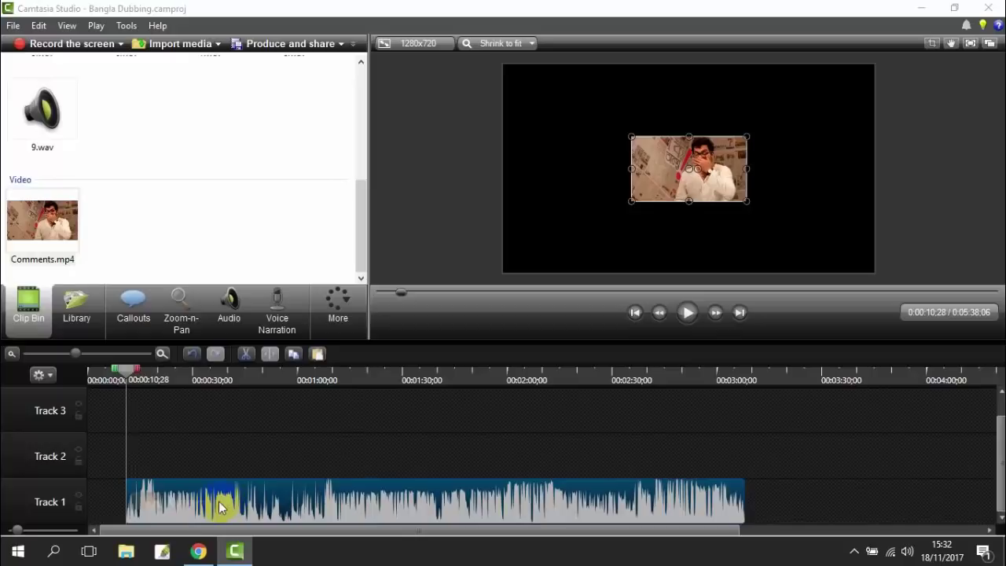
left_click(363, 504)
right_click(339, 503)
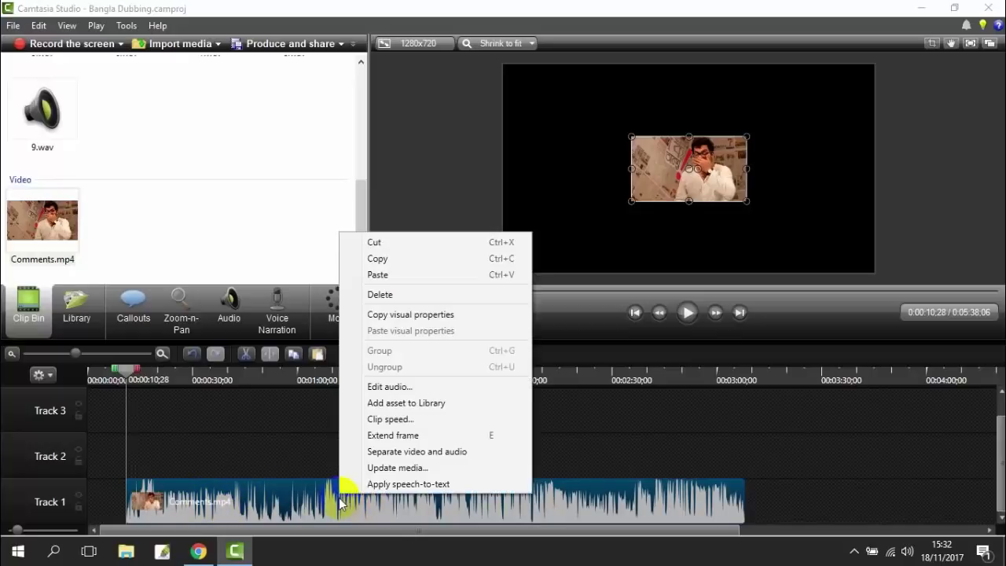
left_click(396, 454)
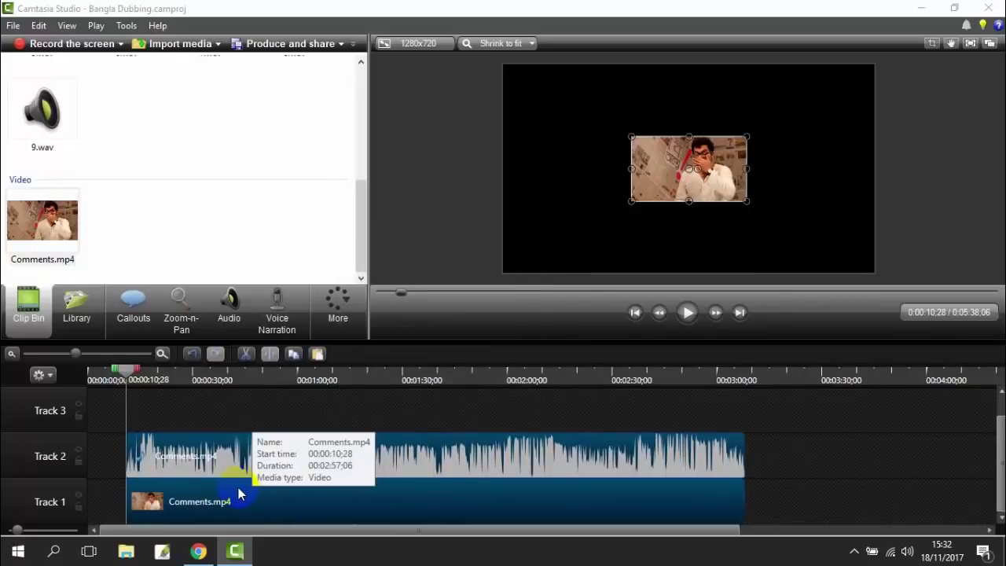
Delete the separated Comments.mp4 audio clip from Track 2.
left_click(228, 456)
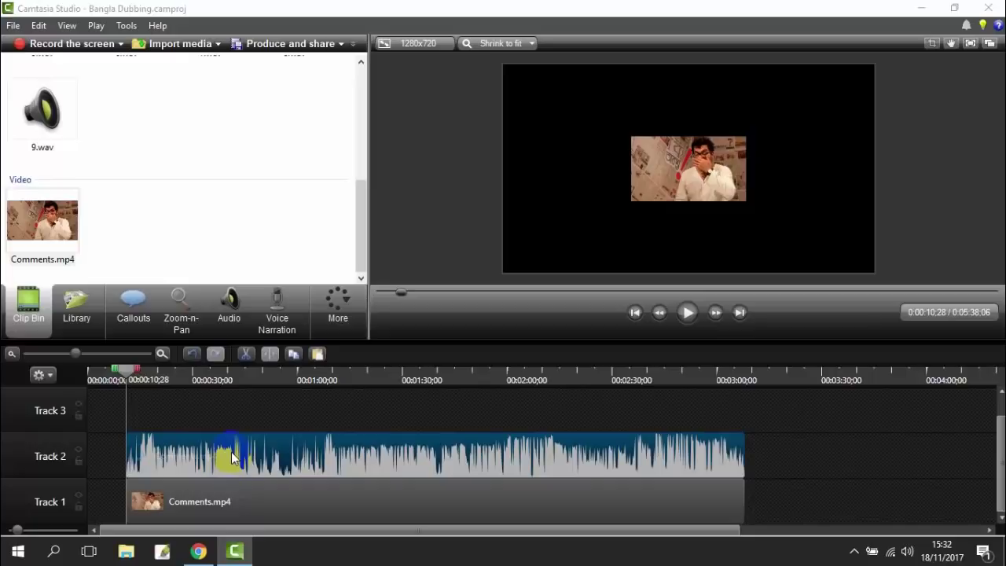
right_click(231, 452)
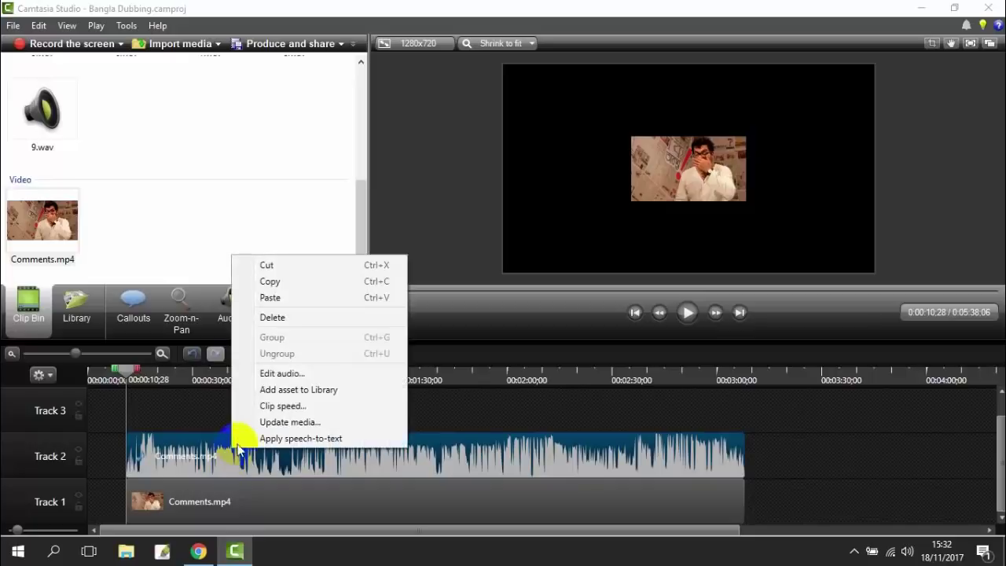
left_click(281, 317)
Enlarge the Comments.mp4 video on the canvas by stretching its lower-left corner to the canvas's lower-left corner.
left_click(188, 504)
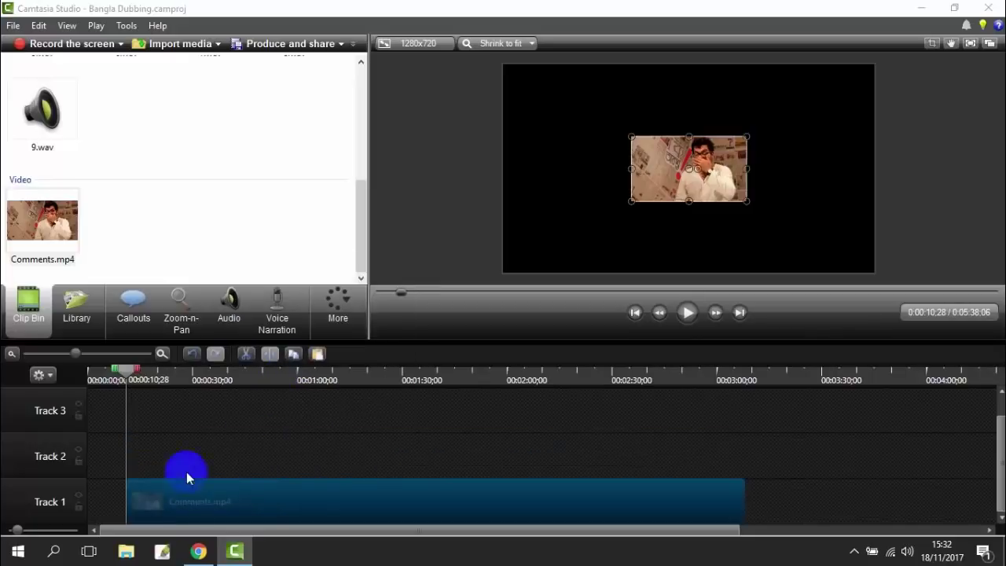
left_click_drag(631, 201, 505, 272)
left_click(538, 249)
left_click(645, 192)
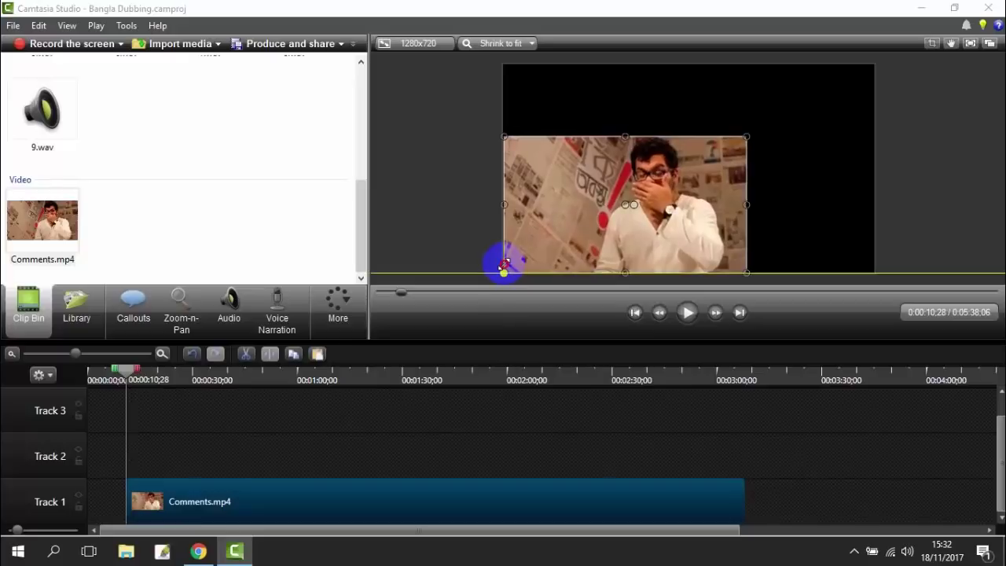
Set the editing dimensions to 720p HD (1280x720) great for YouTube and stretch the video's upper-right corner to fill the canvas.
left_click(419, 45)
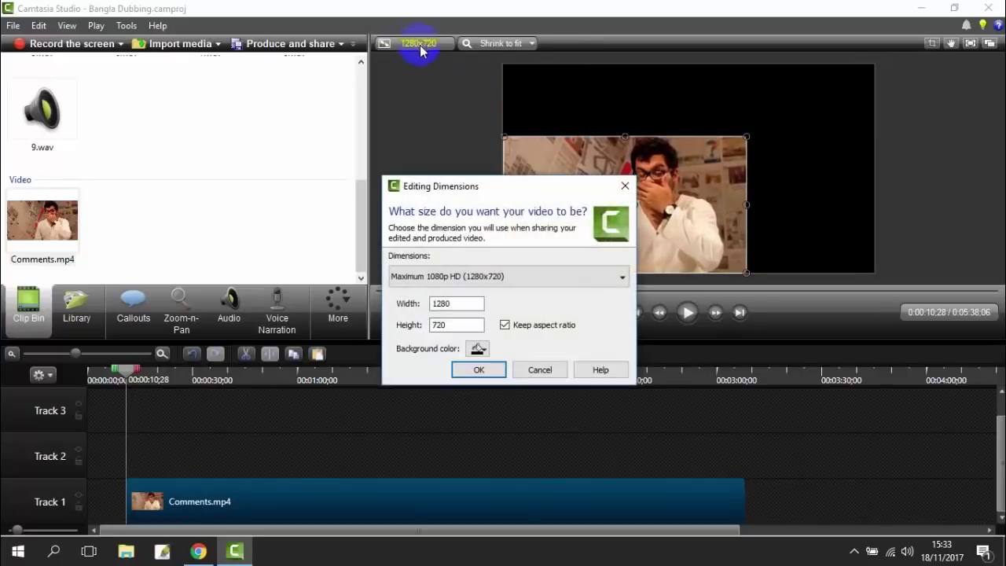
left_click(456, 279)
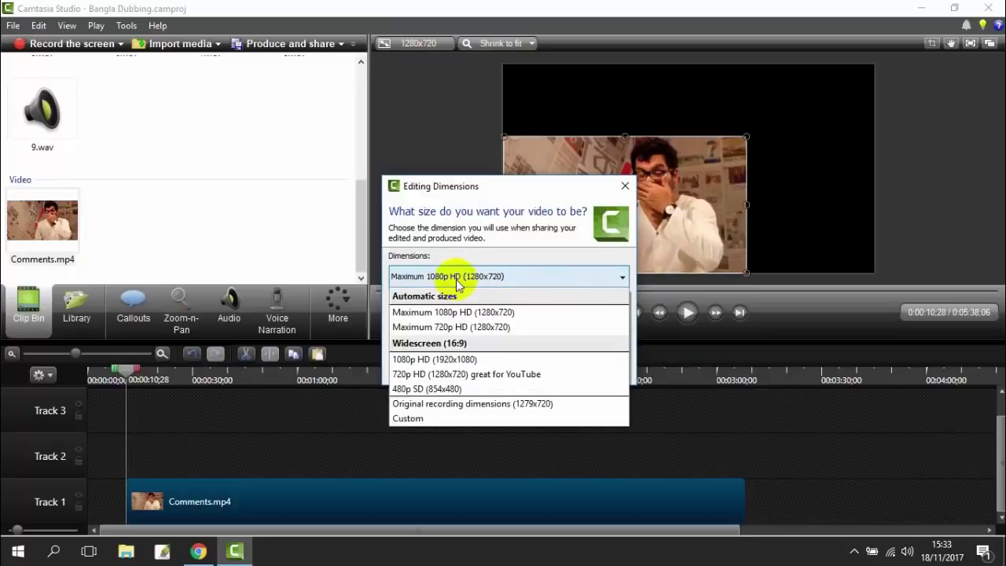
left_click(462, 376)
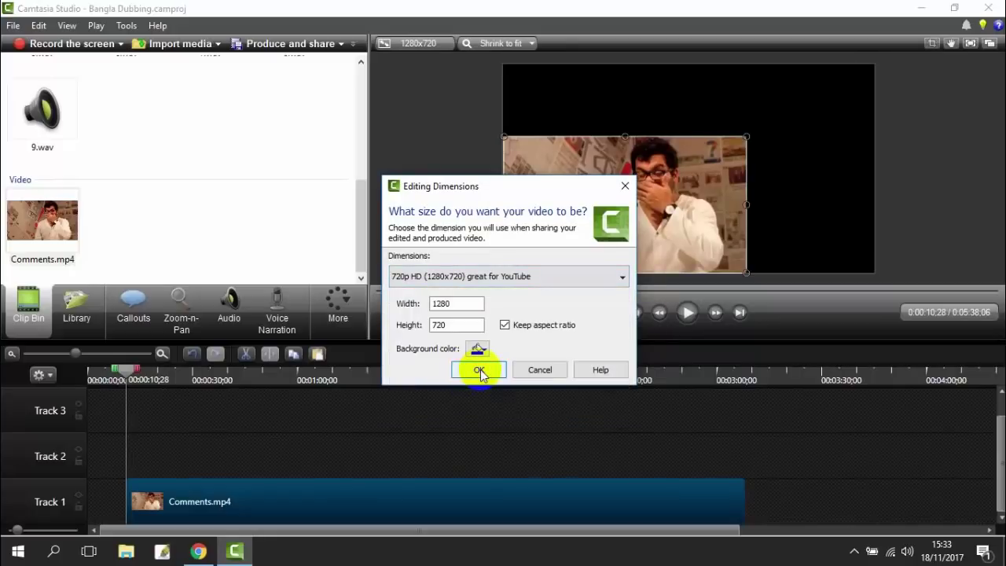
left_click(480, 369)
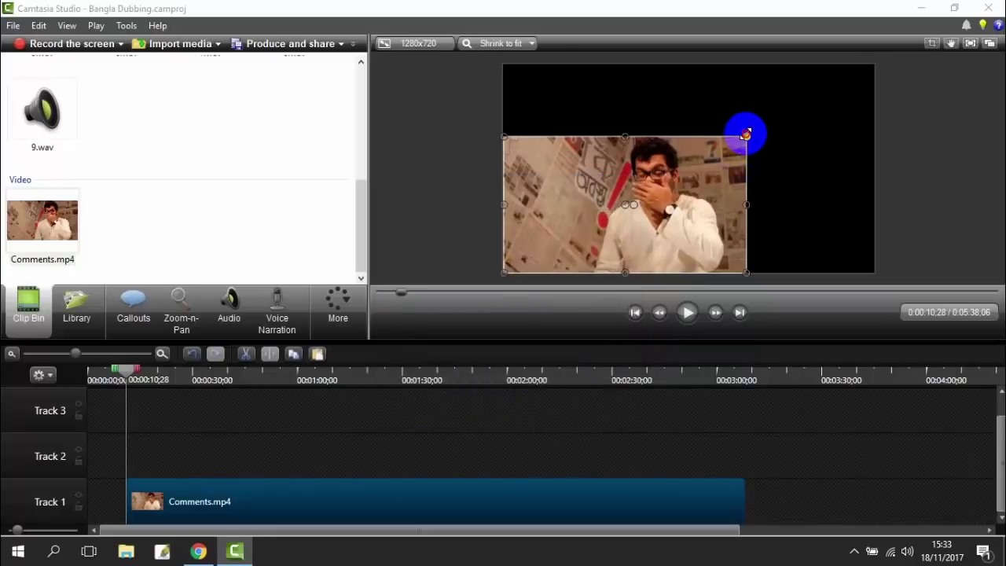
left_click_drag(745, 135, 874, 65)
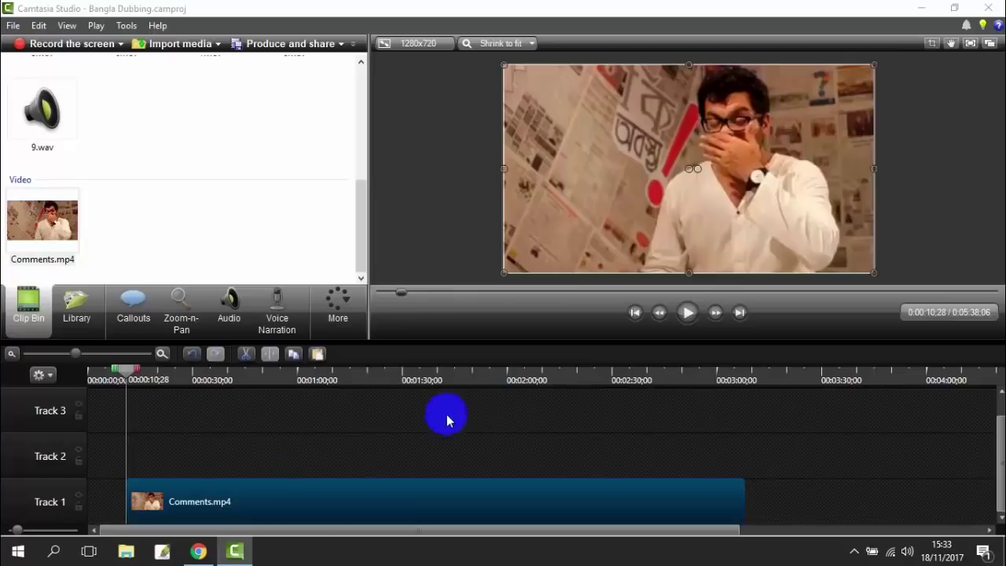
Preview the muted video and return the playhead to the clip's start at 0:00:10;28.
left_click(684, 314)
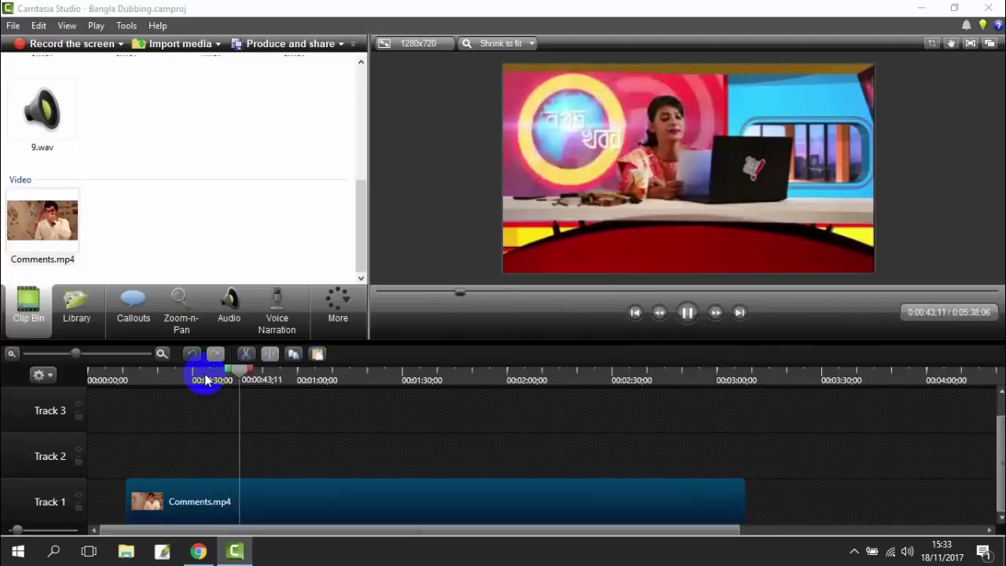
left_click(130, 378)
left_click(130, 380)
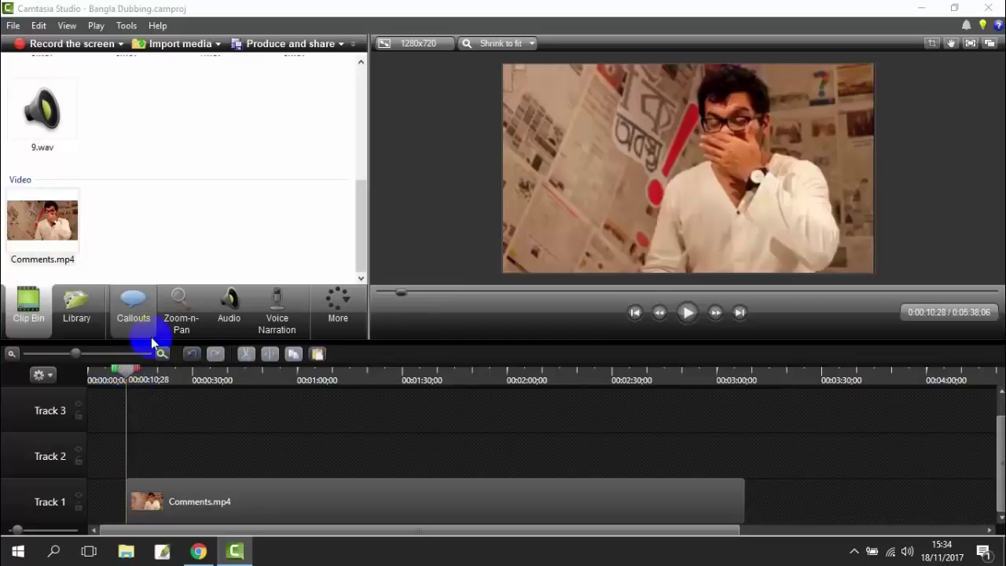
Record a voice narration over the video from the clip's start for about 17 seconds.
left_click(127, 25)
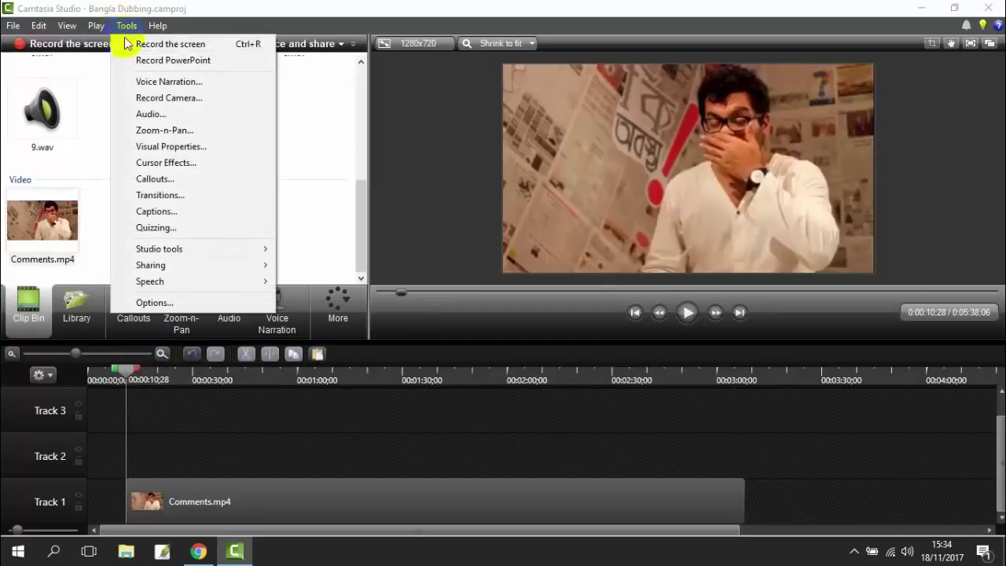
left_click(165, 82)
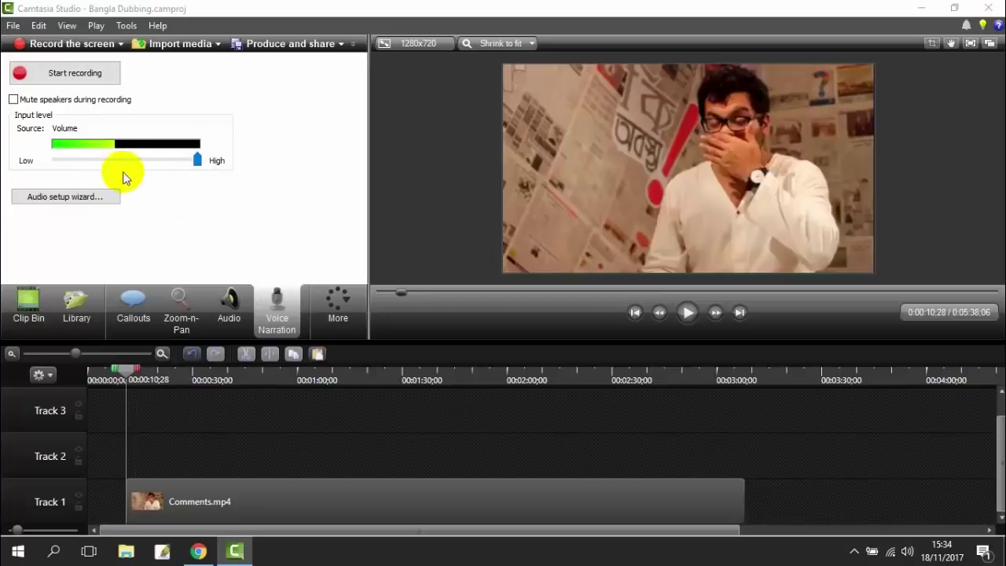
left_click(50, 82)
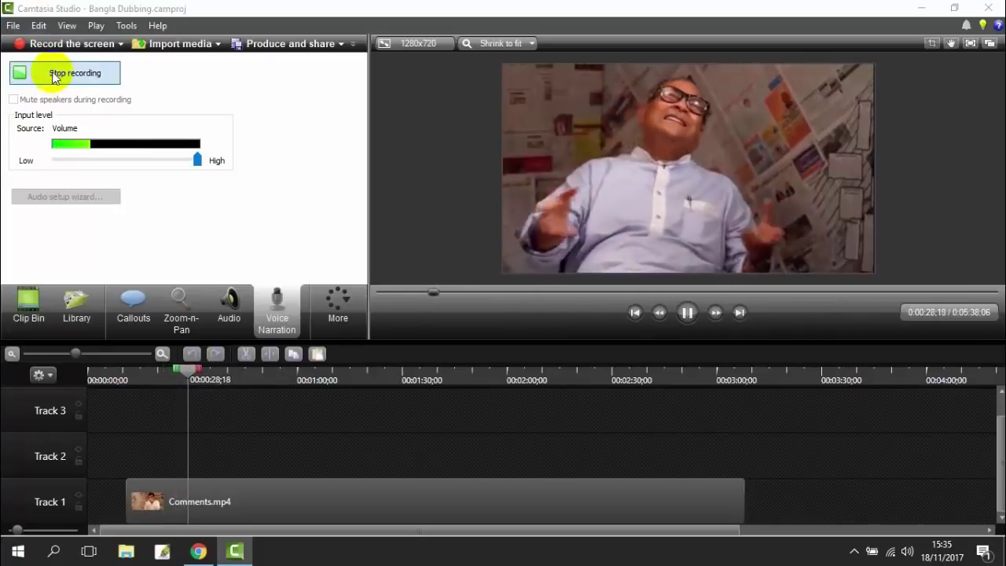
left_click(55, 75)
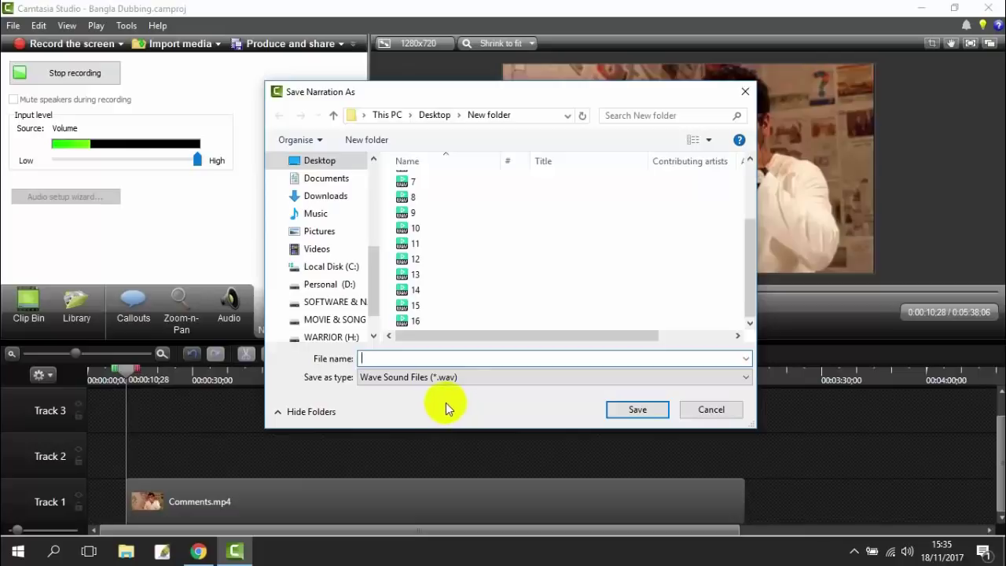
Save the narration as the wave file 11111111 in the Bangla Funny Dubbing folder on the Desktop.
left_click(323, 169)
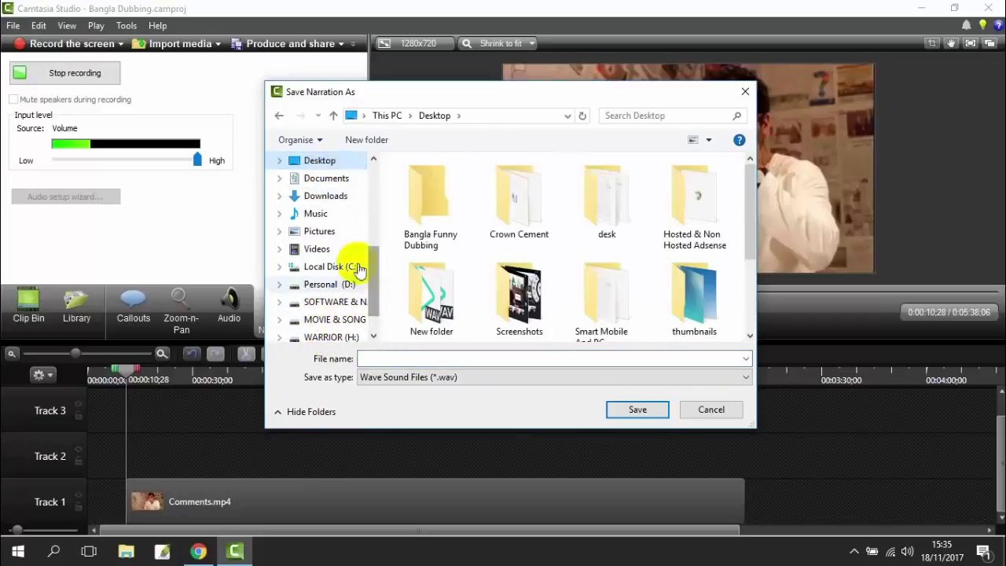
double_click(444, 212)
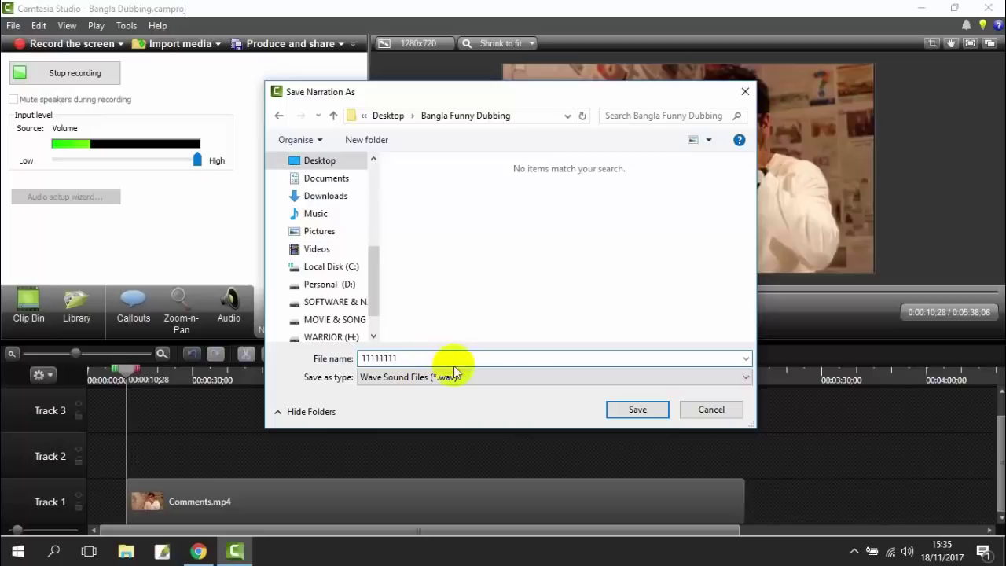
left_click(632, 410)
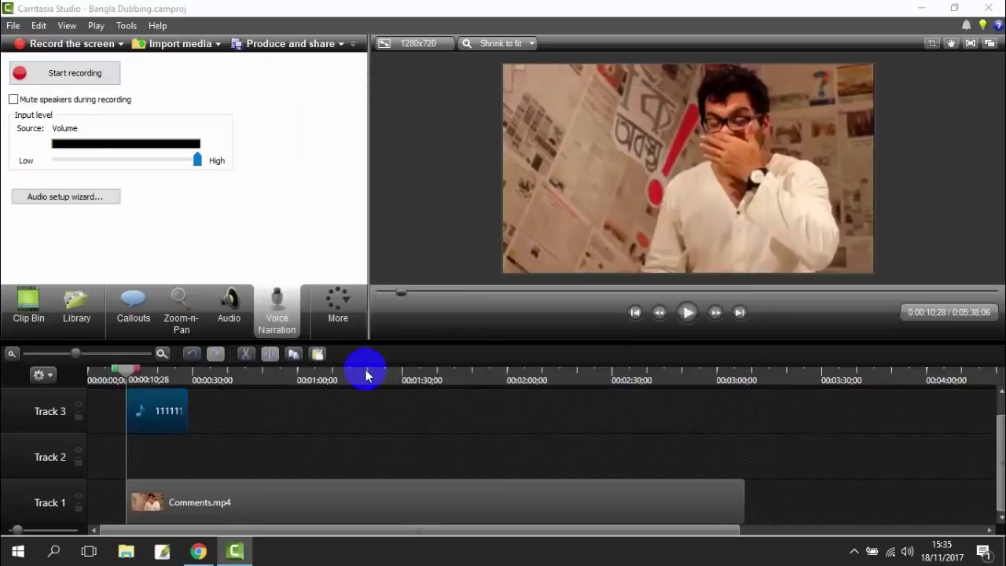
Move the 11111111.wav narration from Track 3 to Track 2 and shift its start to about 00:00:09;27.
left_click_drag(170, 409, 183, 472)
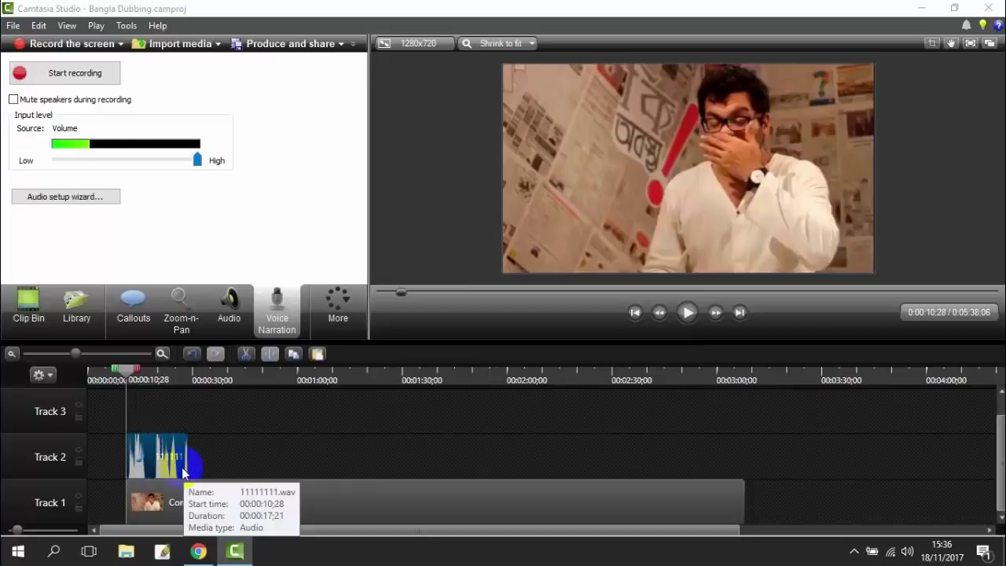
left_click_drag(76, 354, 85, 355)
left_click_drag(110, 358, 112, 354)
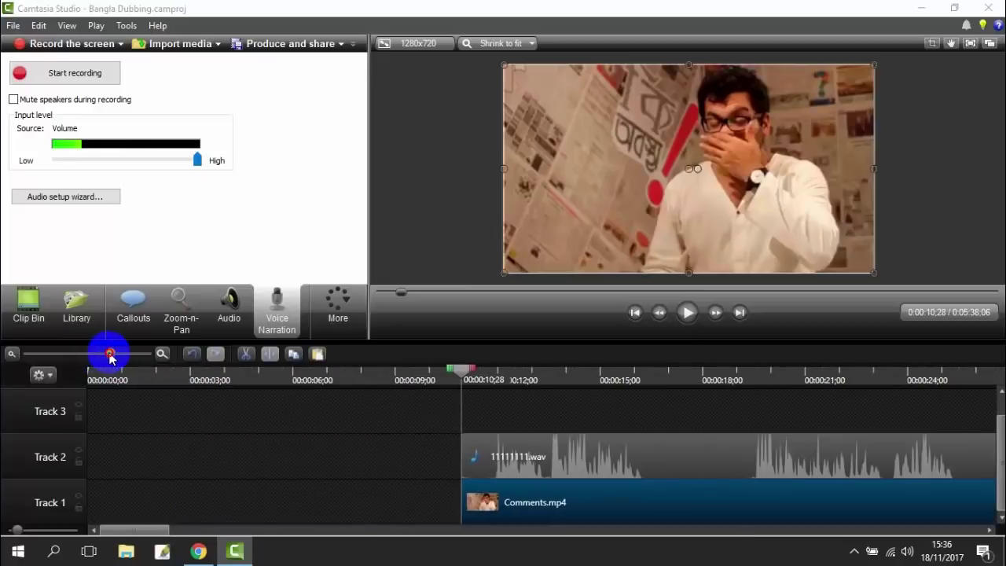
left_click_drag(566, 467, 537, 466)
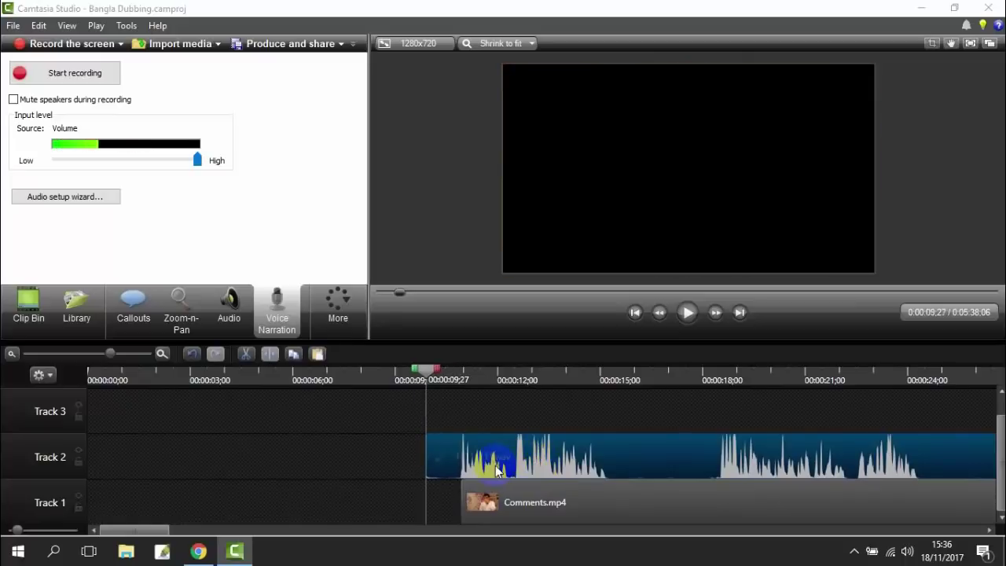
left_click(503, 463)
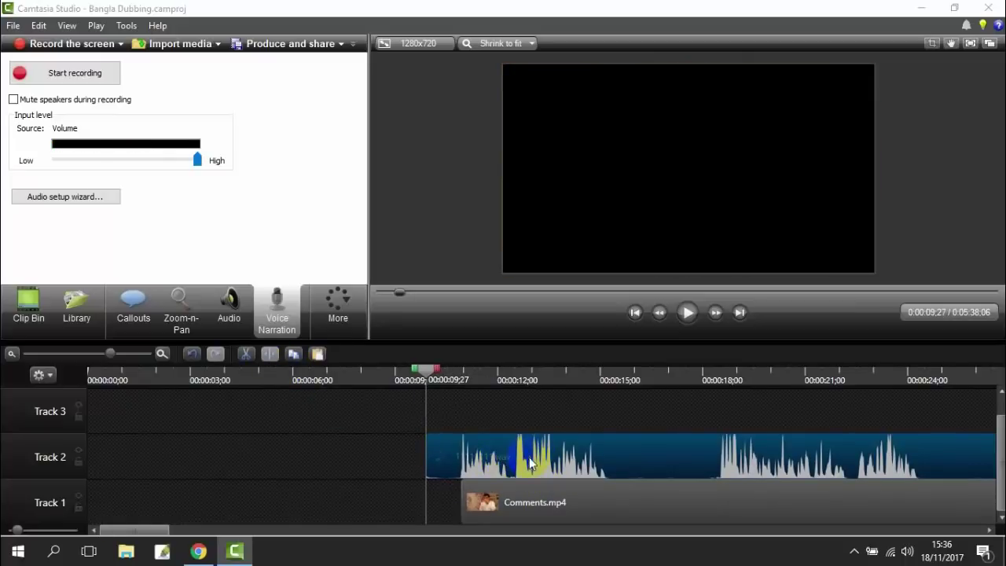
Raise the narration clip's audio volume above 100% and shift its start to 00:00:09;15.
left_click(228, 307)
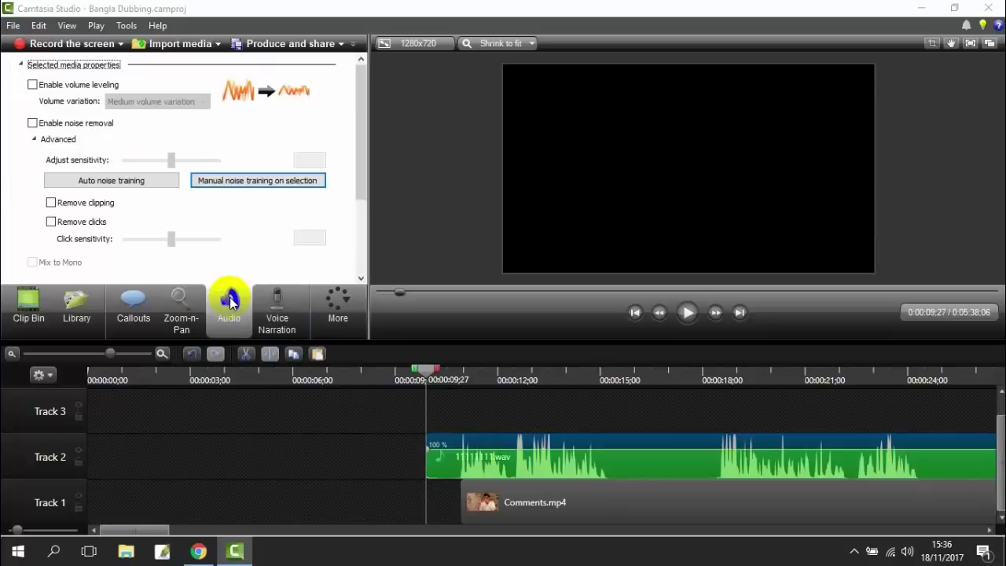
left_click(520, 449)
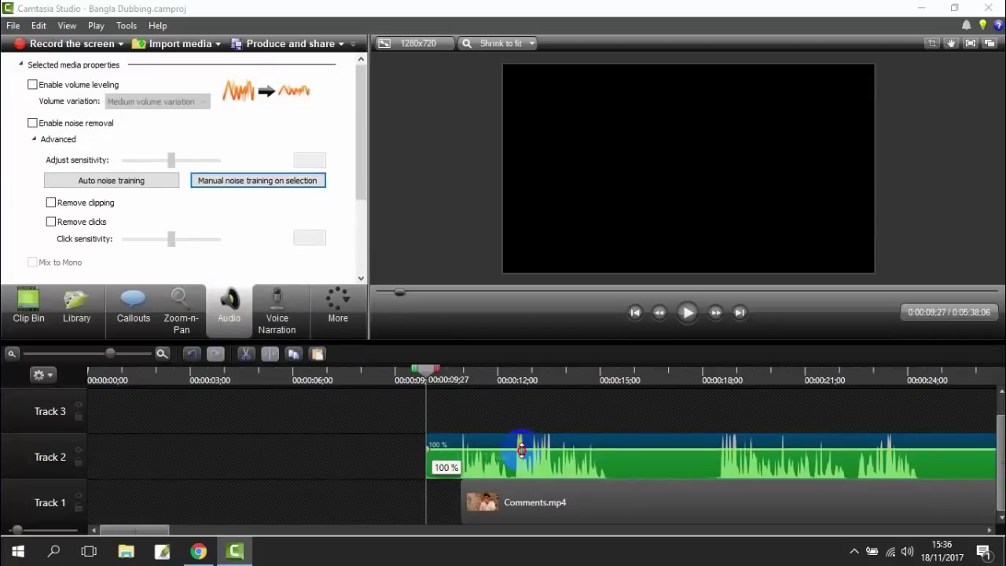
left_click_drag(520, 449, 491, 459)
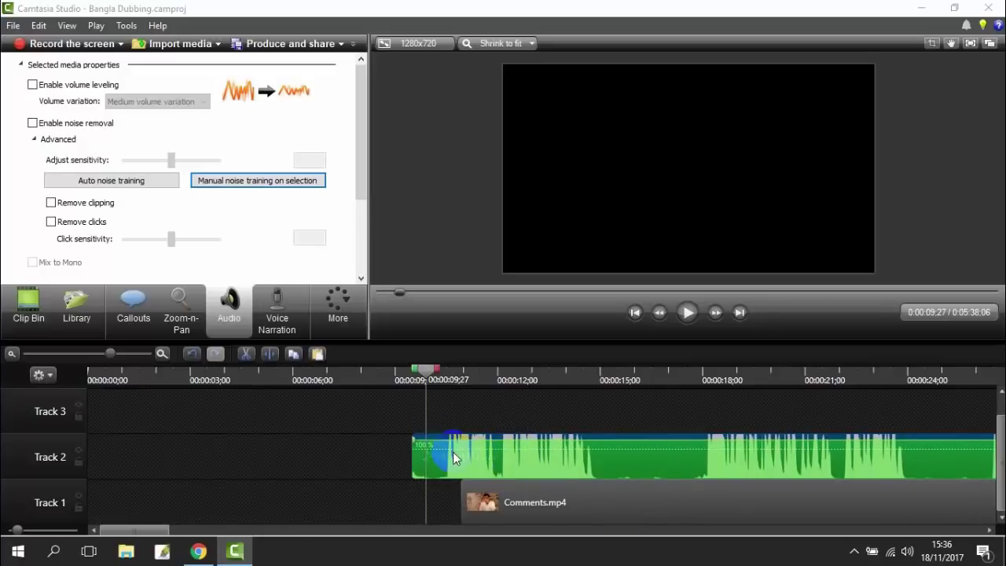
Split the narration clip at 00:00:10;14, just before the speech begins.
left_click(427, 369)
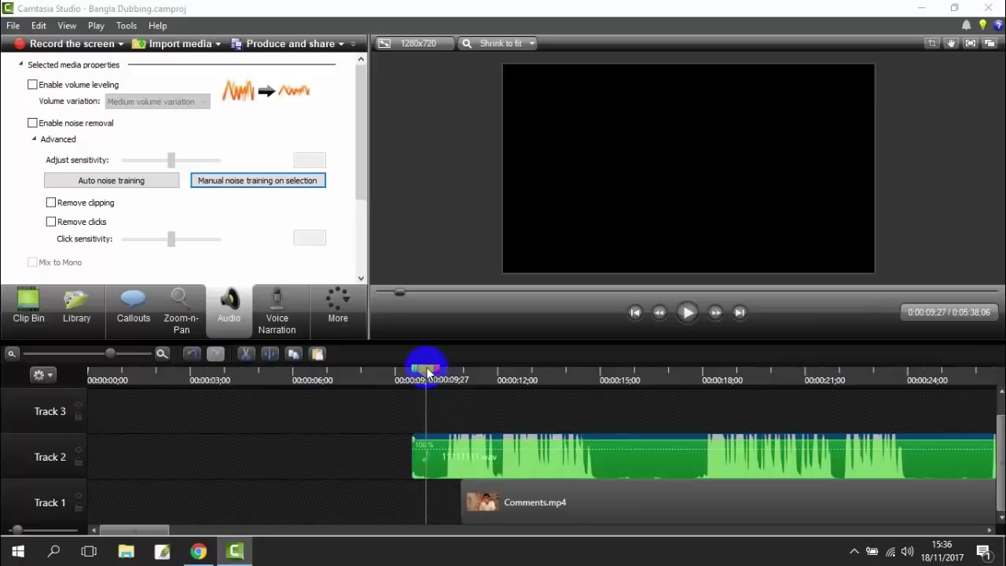
left_click_drag(429, 370, 444, 371)
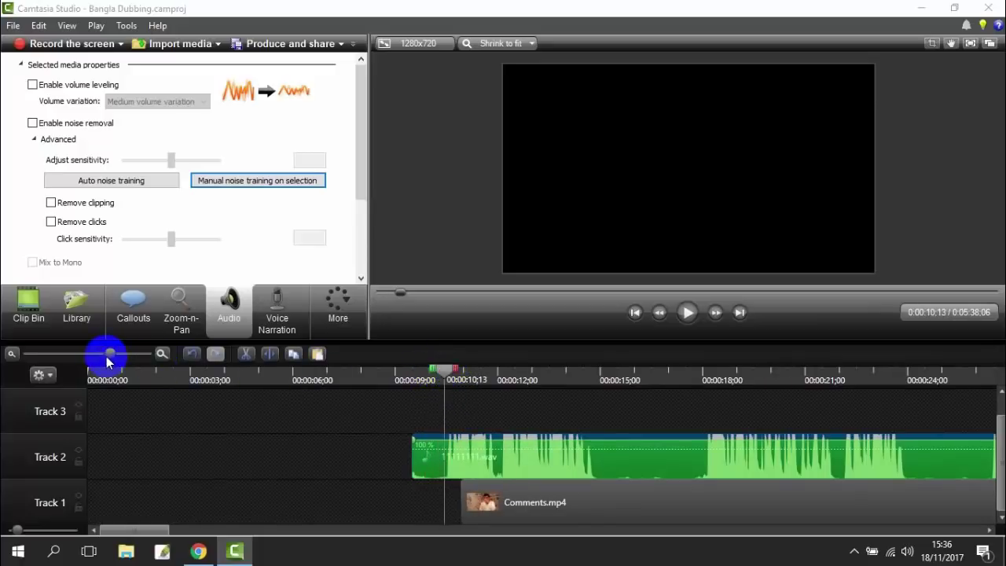
left_click_drag(109, 355, 138, 355)
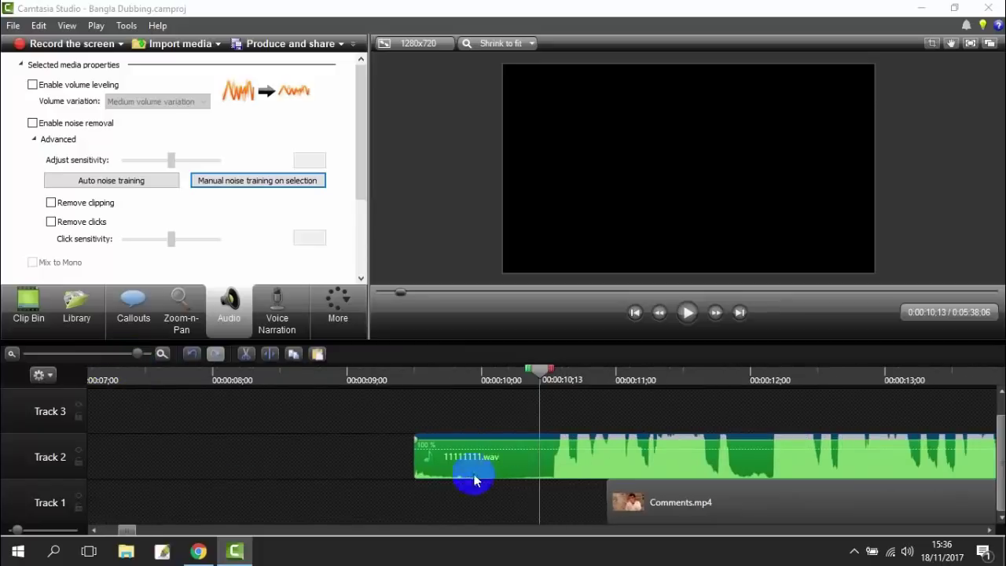
left_click(543, 386)
mouse_move(542, 386)
left_mouse_down()
mouse_move(539, 377)
mouse_move(547, 381)
left_mouse_up()
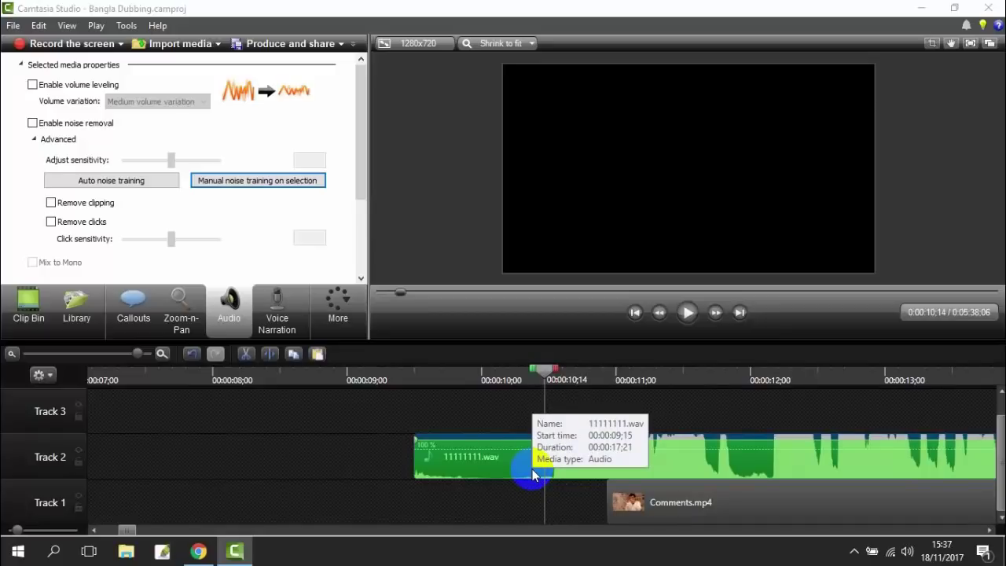
left_click(270, 356)
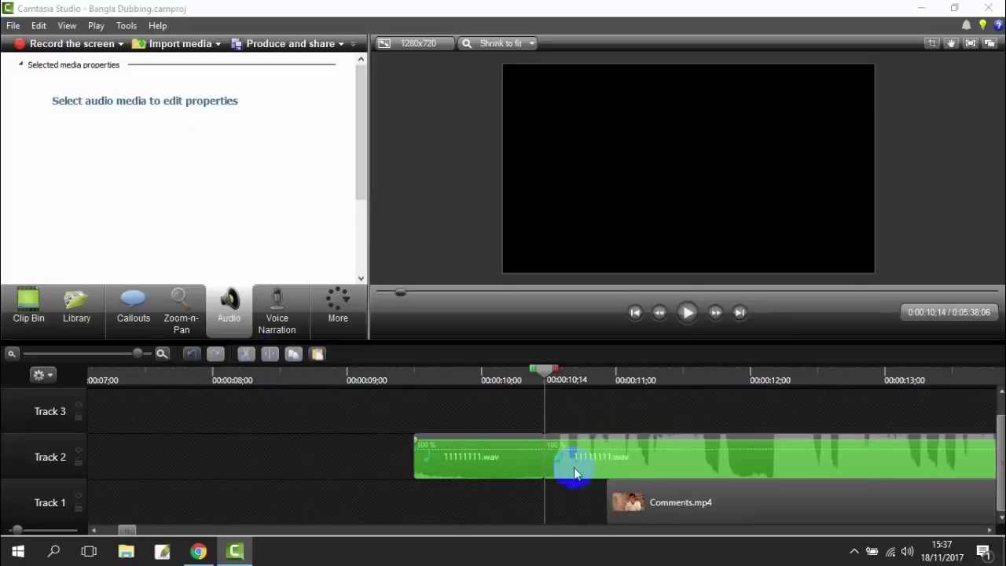
Delete the silent leading piece of the narration clip before the split at 00:00:10;14.
left_click(496, 455)
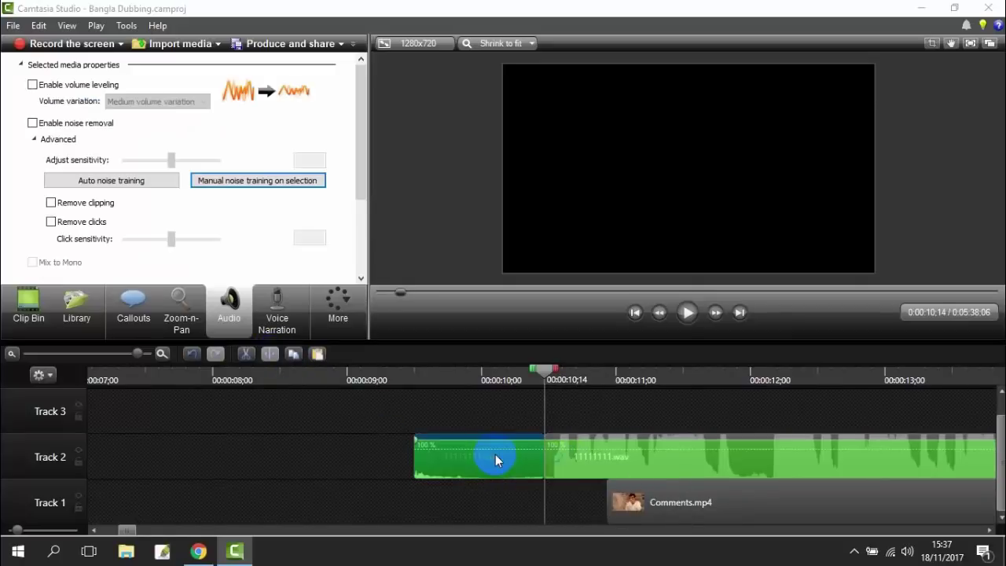
left_click_drag(495, 454, 437, 452)
right_click(437, 452)
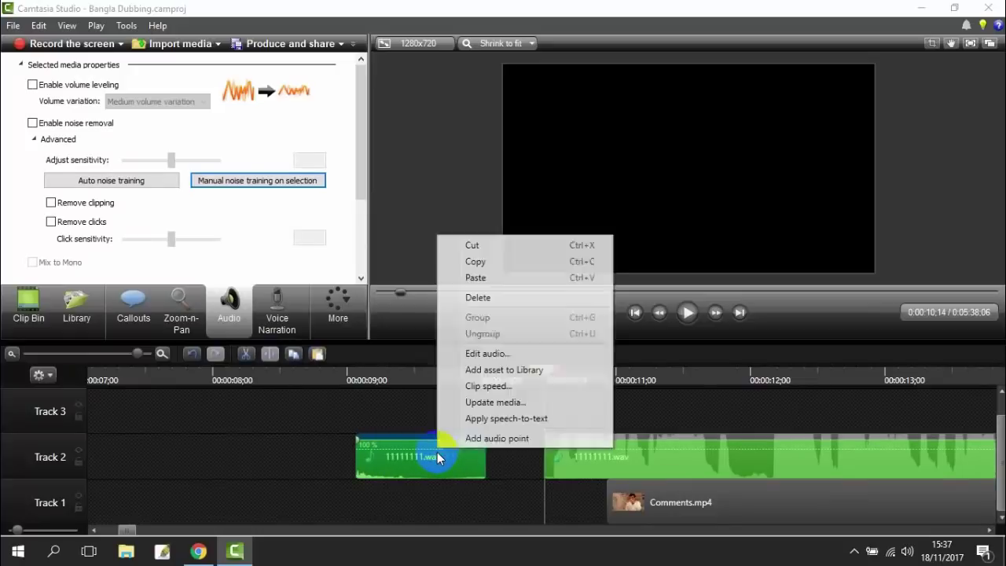
left_click(477, 298)
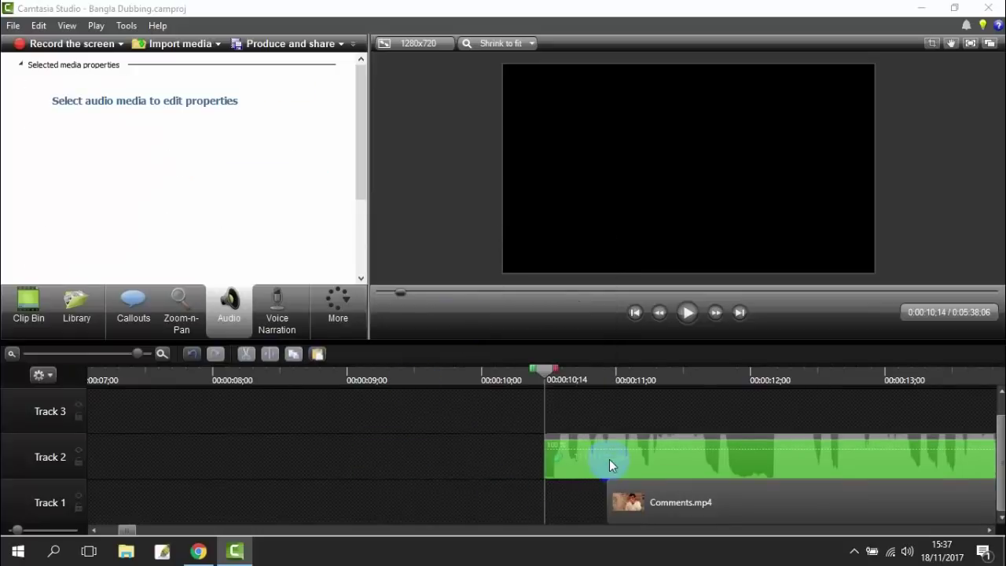
Align the start of the remaining narration clip with the start of the Comments.mp4 clip and play back the result.
left_click(650, 464)
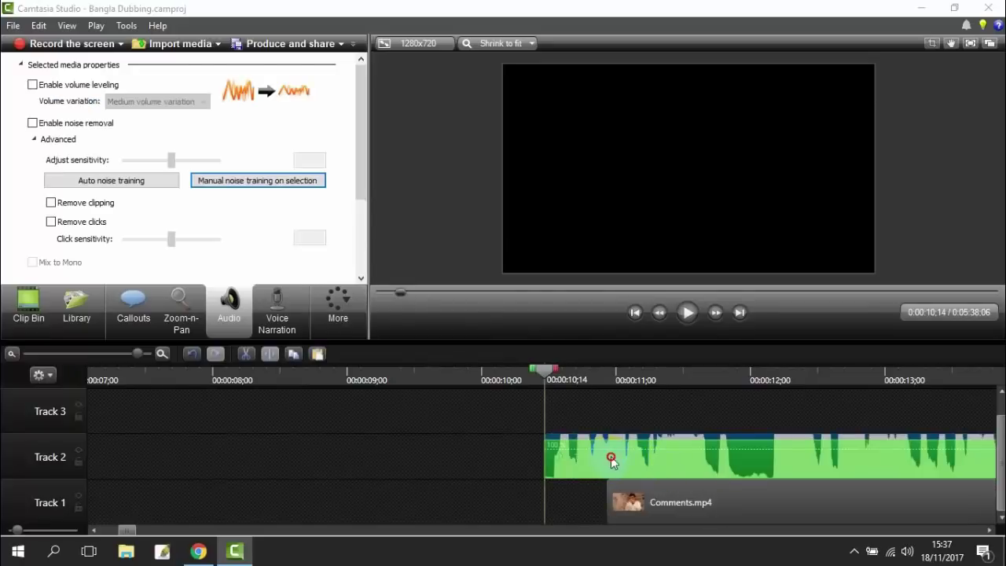
left_click_drag(611, 459, 667, 464)
left_click(626, 428)
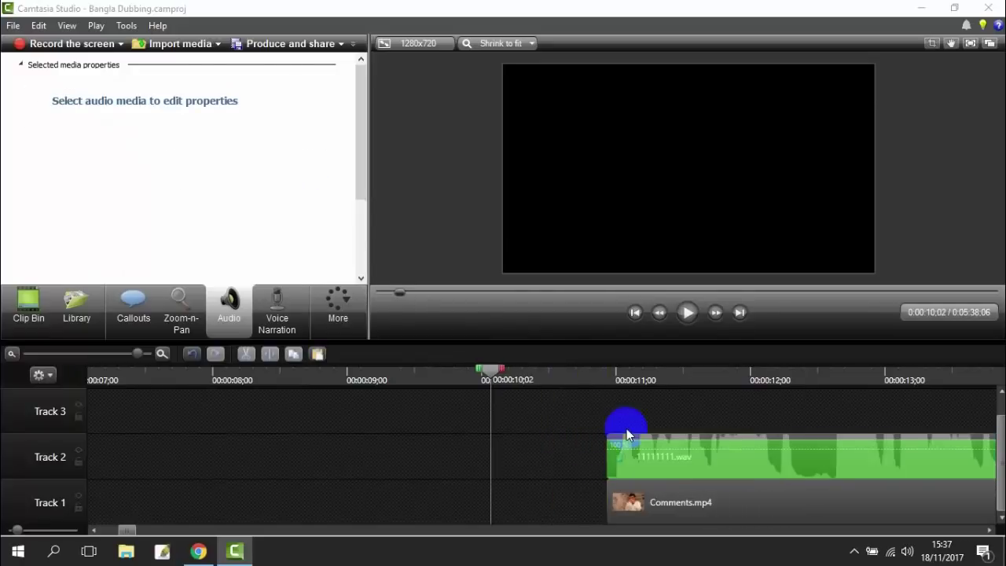
left_click(685, 314)
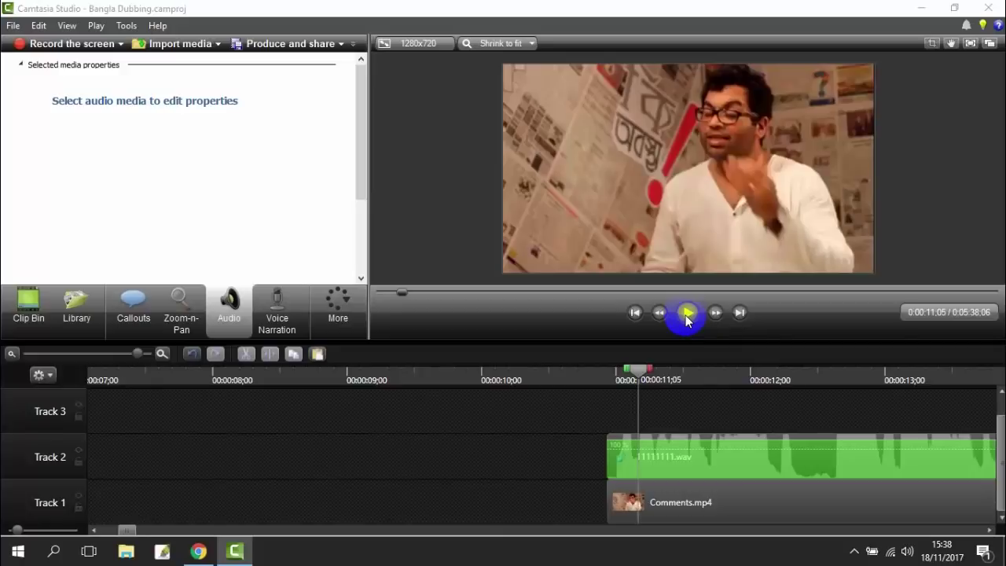
Slow the narration clip on Track 2 to 80% of its original clip speed.
left_click(851, 445)
left_click_drag(783, 464, 630, 461)
right_click(630, 461)
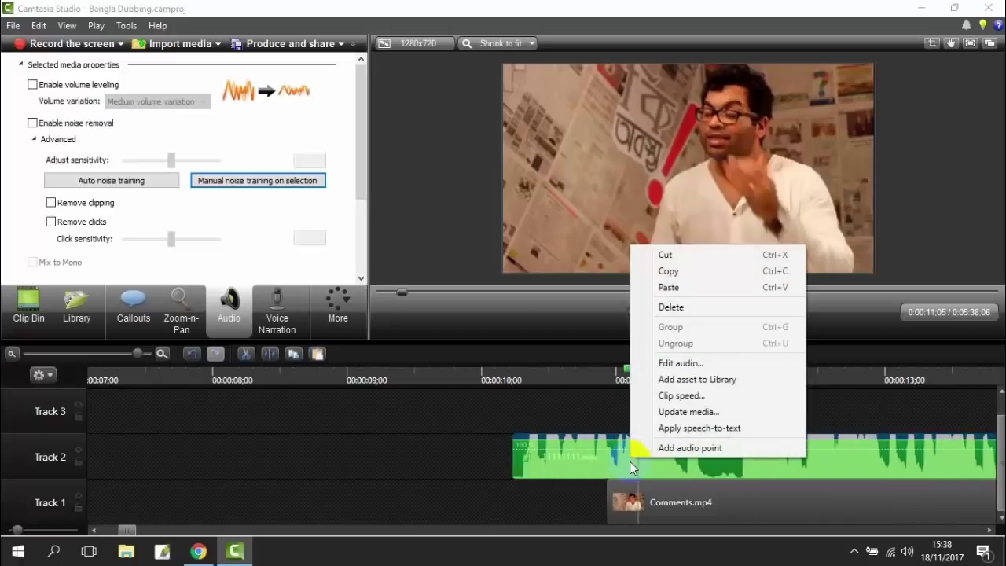
left_click(682, 397)
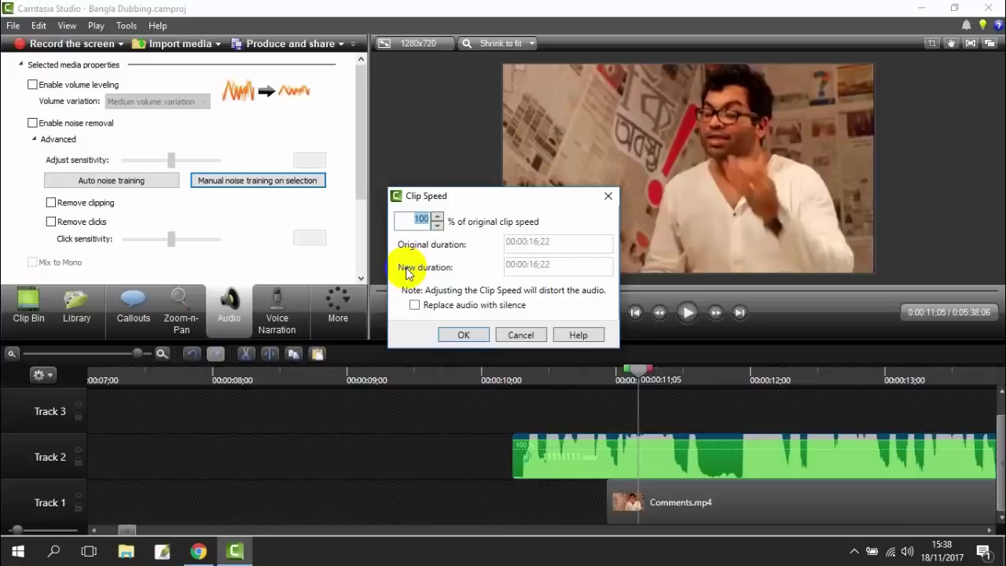
left_click(533, 336)
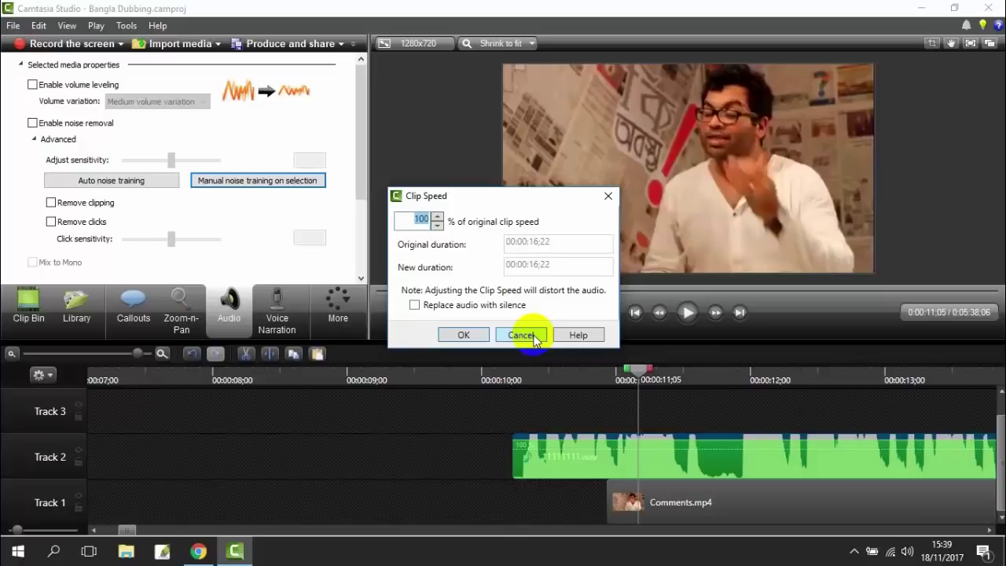
left_click(431, 224)
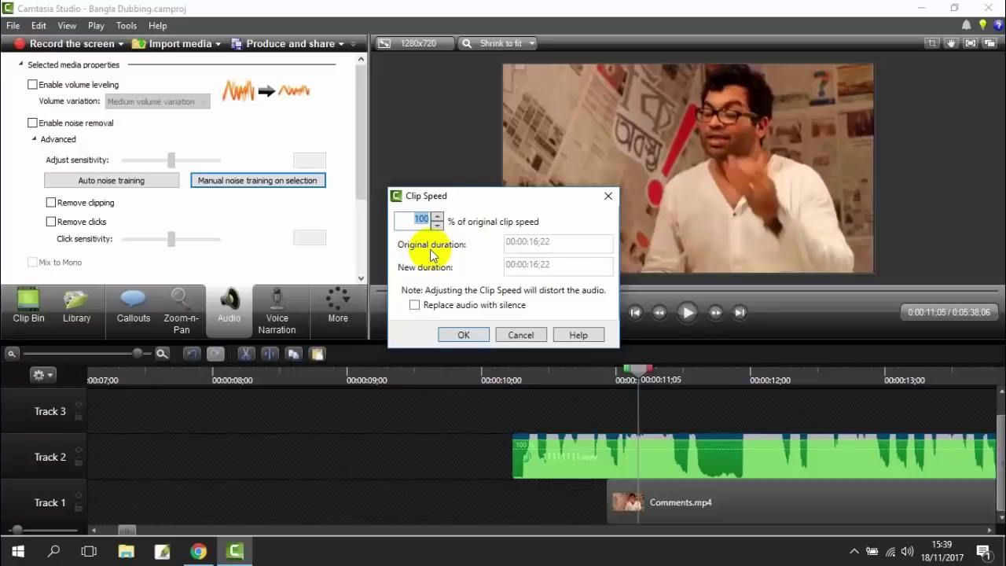
type("80")
left_click(464, 337)
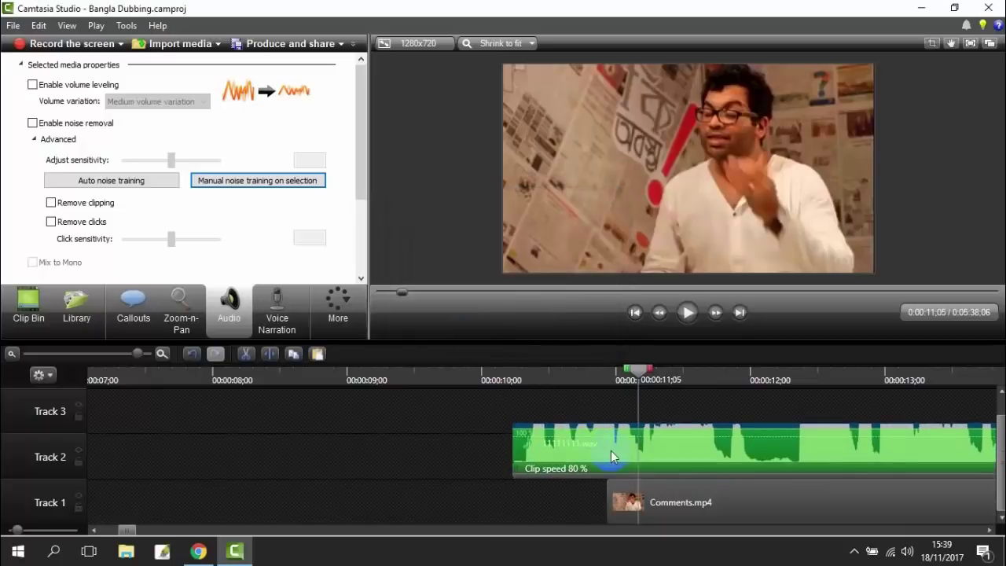
Shift the slowed narration clip so that it starts just before the Comments.mp4 clip, at about 00:00:10;25.
left_click_drag(599, 467, 698, 472)
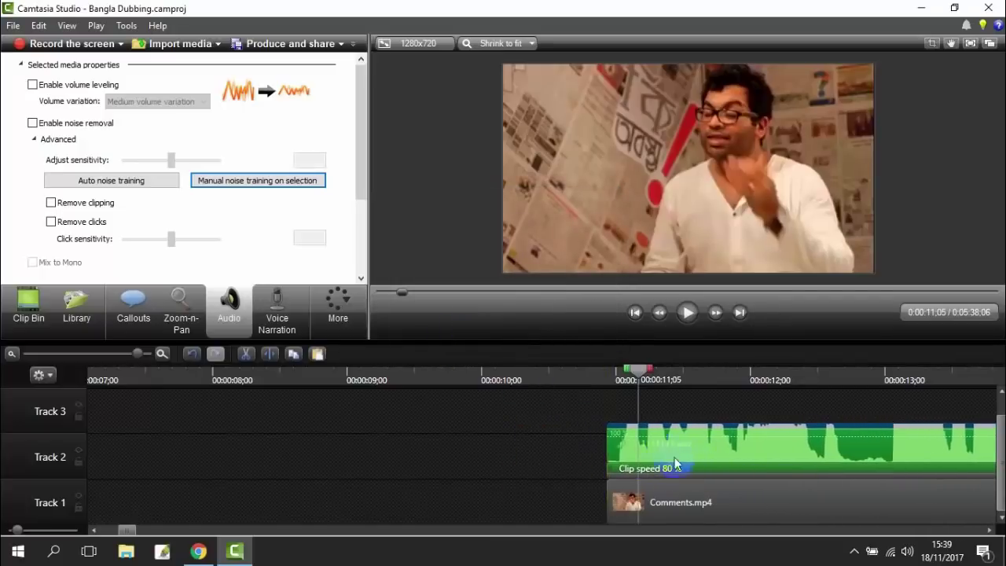
left_click_drag(638, 369, 608, 375)
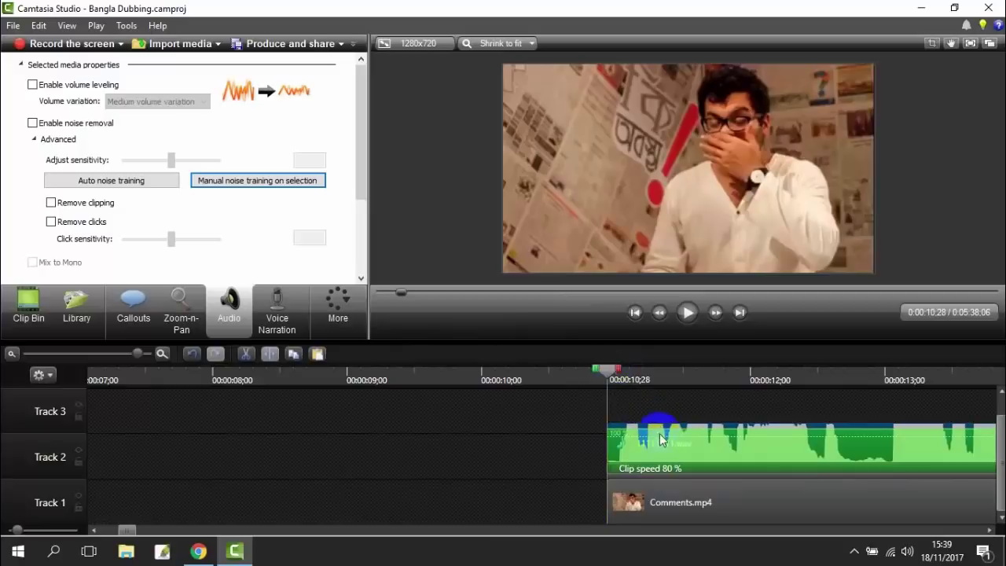
left_click_drag(650, 445, 646, 440)
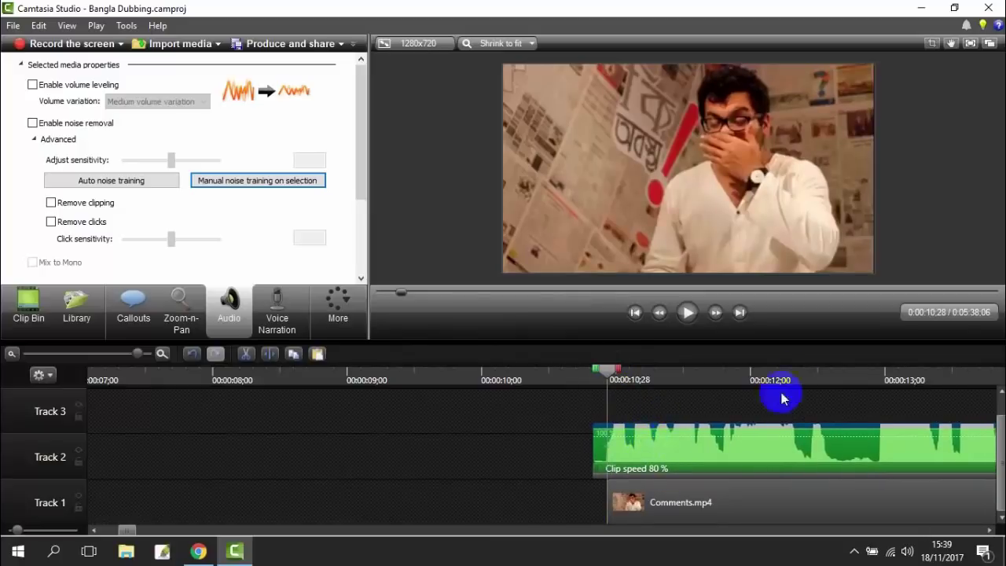
Split both the Comments.mp4 clip and the narration clip at 00:00:12;22.
left_click_drag(604, 371, 741, 461)
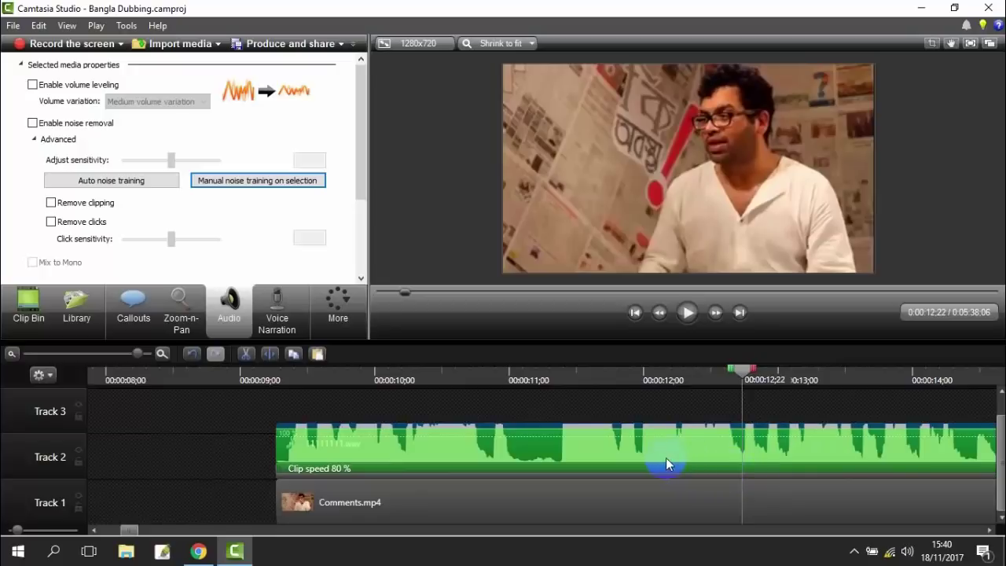
left_click(628, 511)
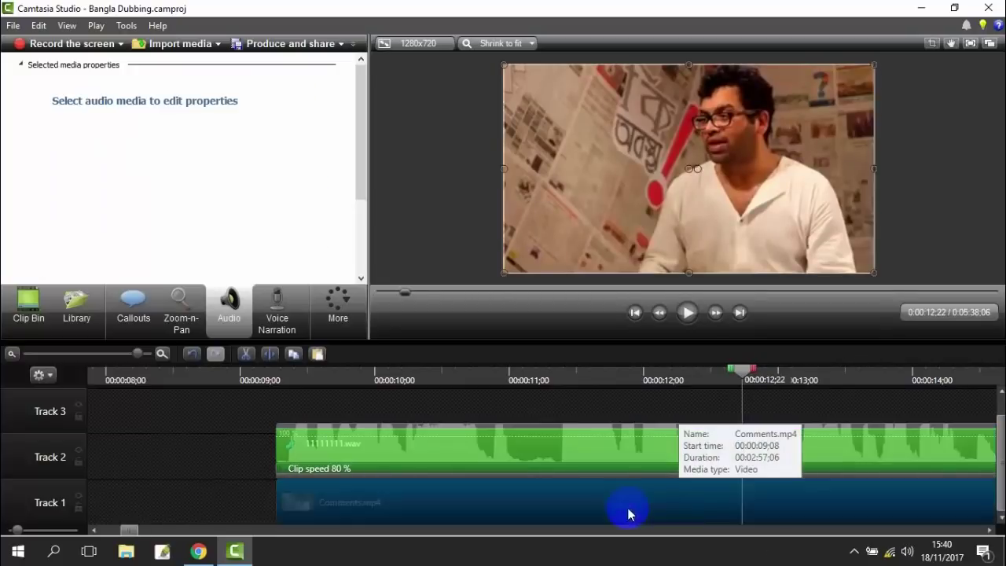
left_click(680, 450)
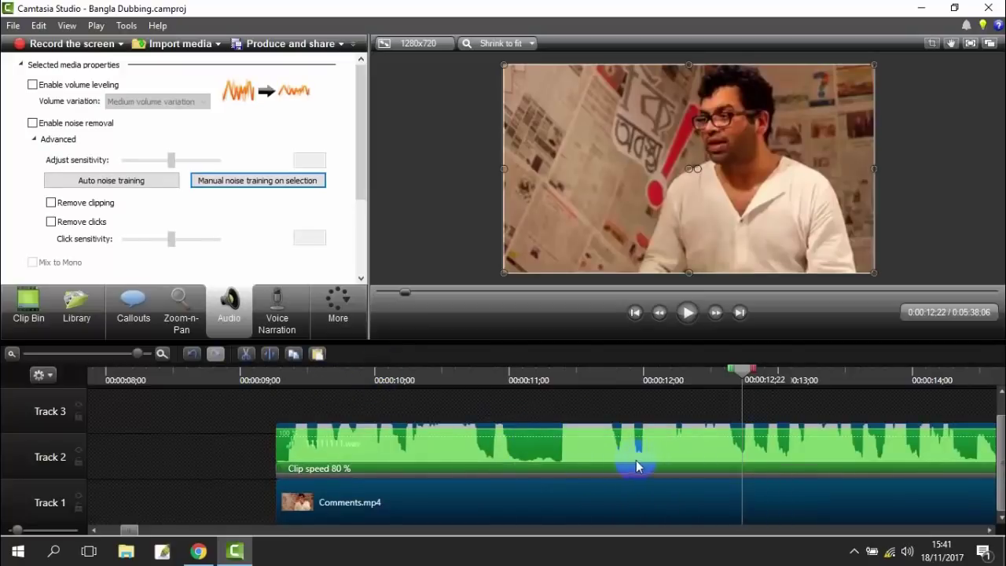
left_click(273, 362)
Move the first Comments.mp4 piece and its narration piece earlier so both start at about 00:00:04;09, apart from the remaining clips.
left_click_drag(635, 463, 466, 471)
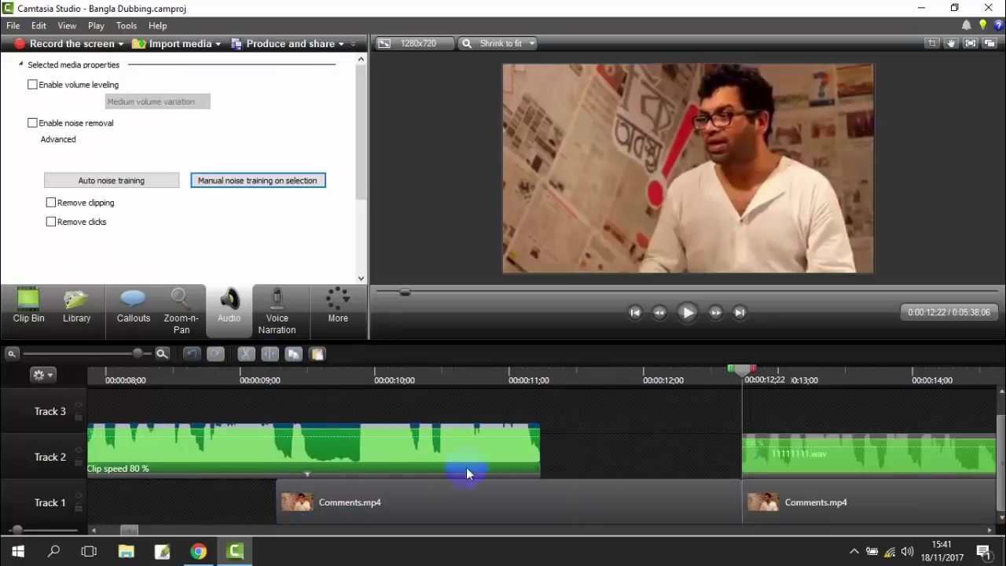
left_click_drag(561, 521, 262, 530)
left_click(263, 529)
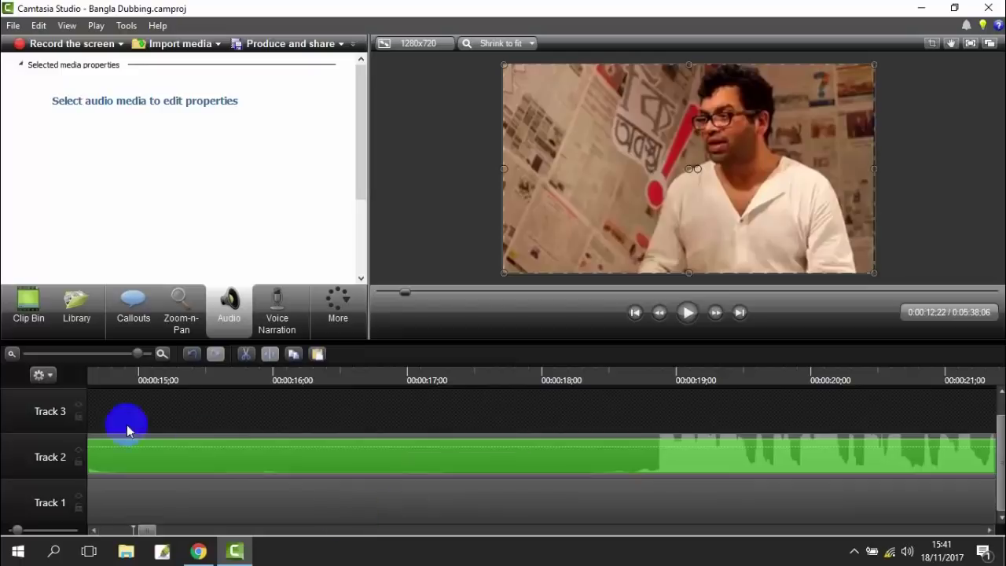
left_click_drag(136, 354, 114, 361)
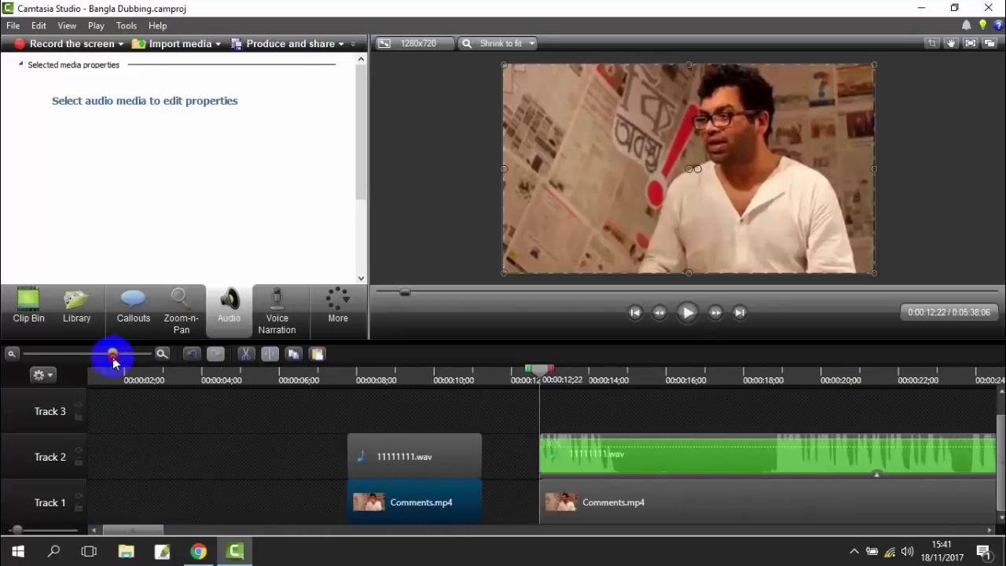
left_click_drag(414, 514, 262, 507)
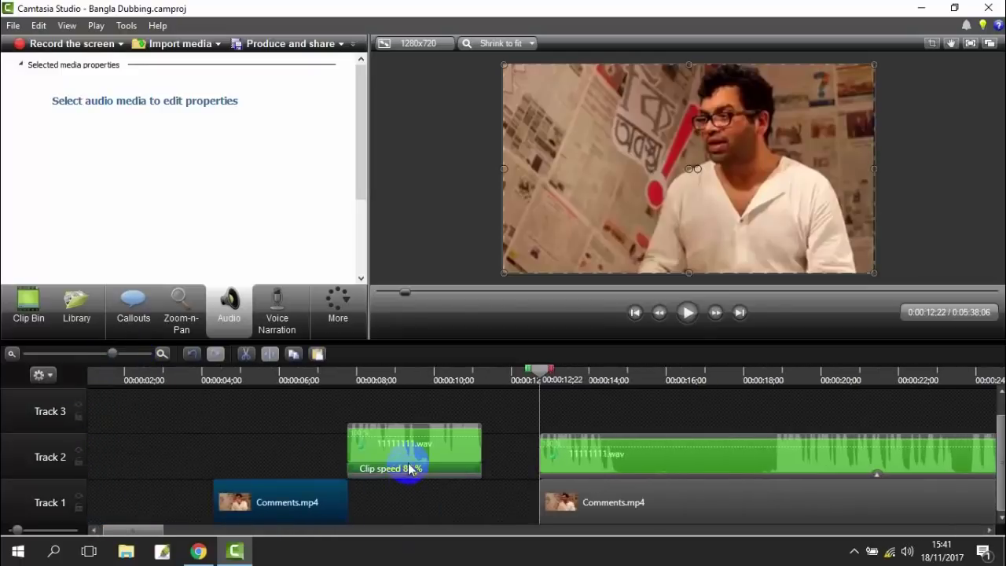
left_click_drag(410, 470, 275, 469)
left_click(255, 432)
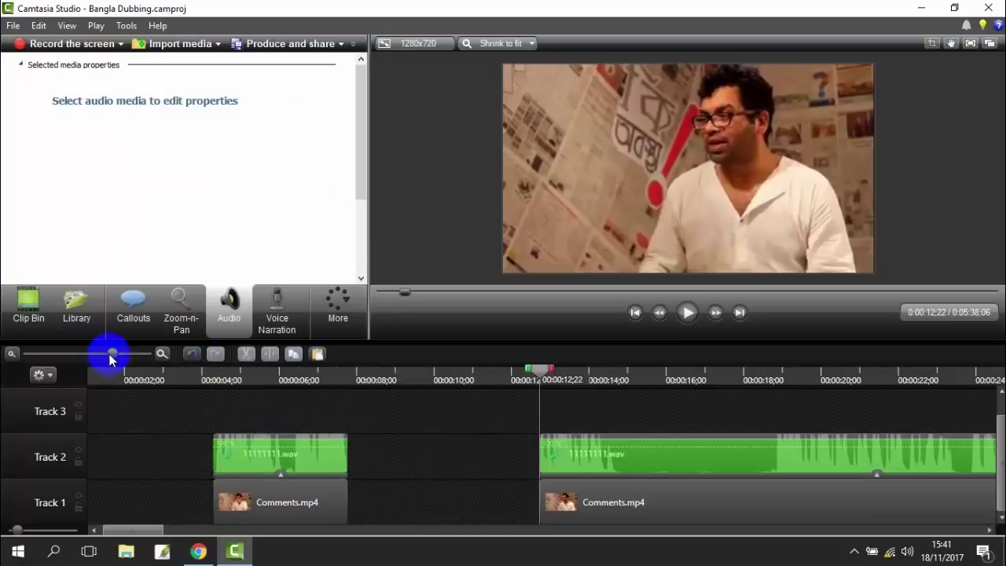
left_click_drag(113, 354, 123, 354)
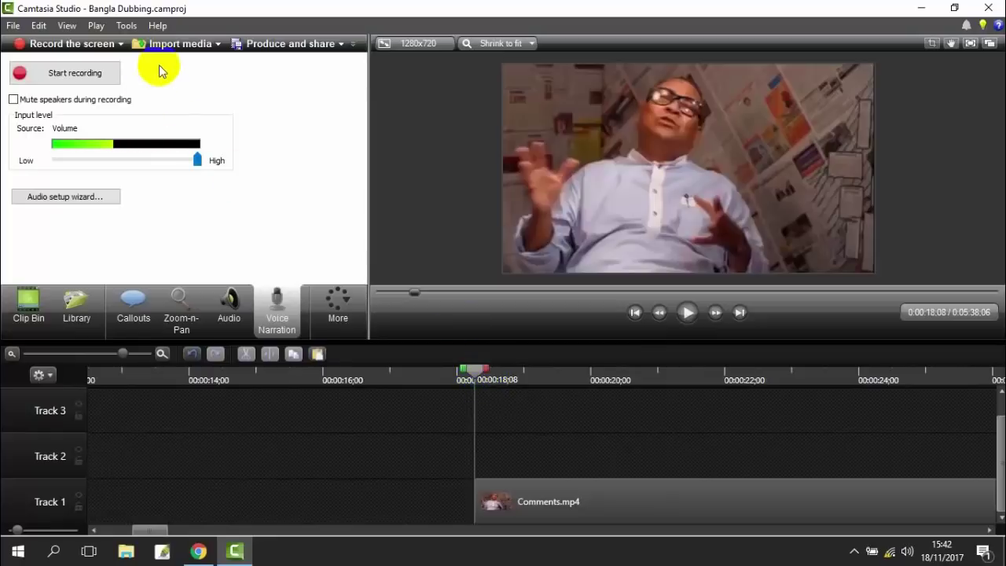
left_click(126, 26)
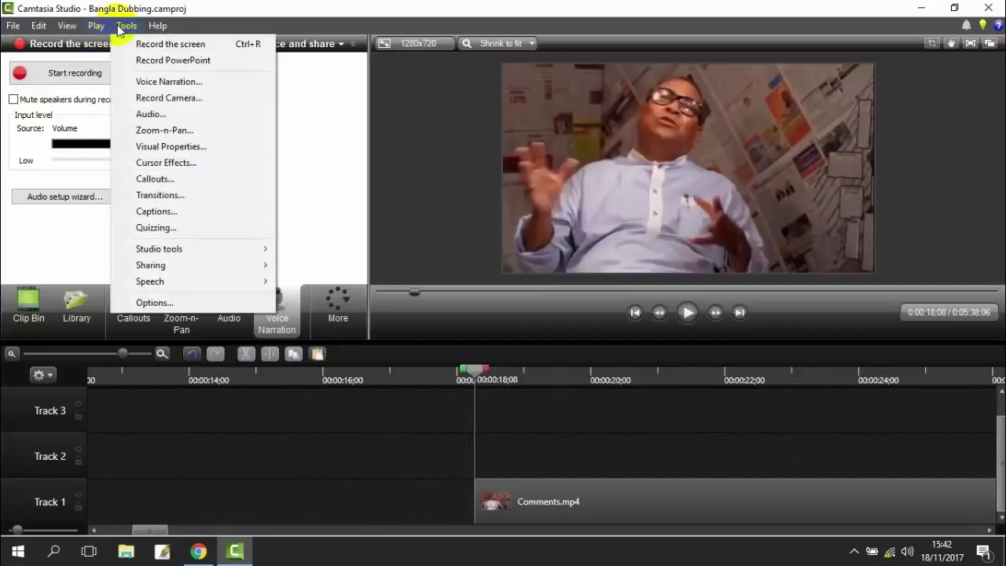
left_click(173, 84)
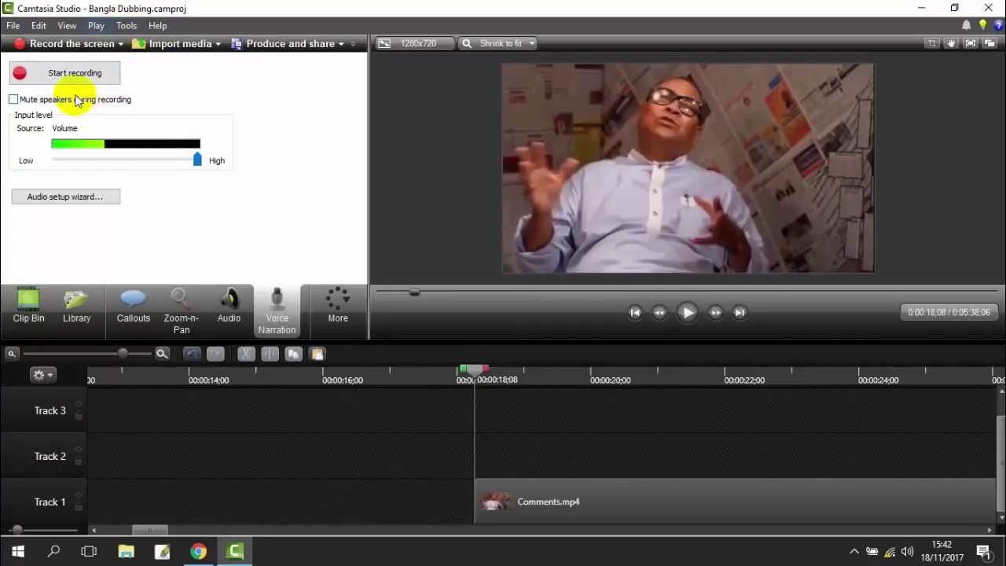
left_click(57, 76)
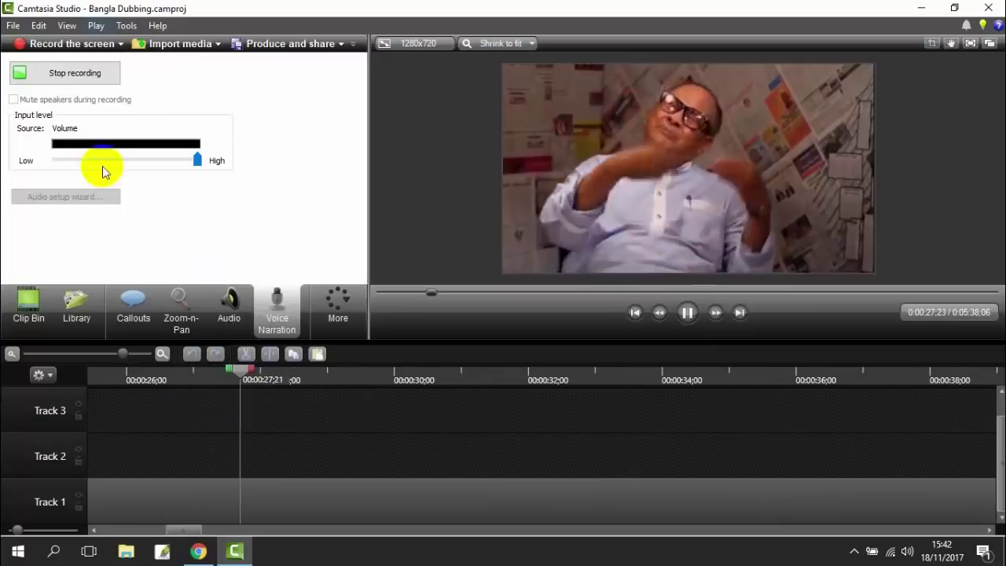
left_click(60, 82)
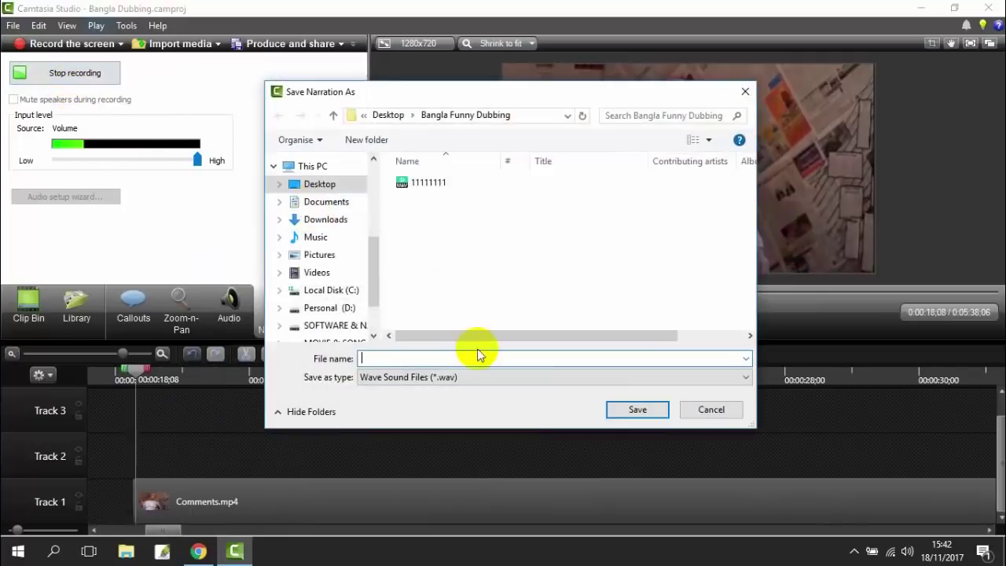
type("222222222222")
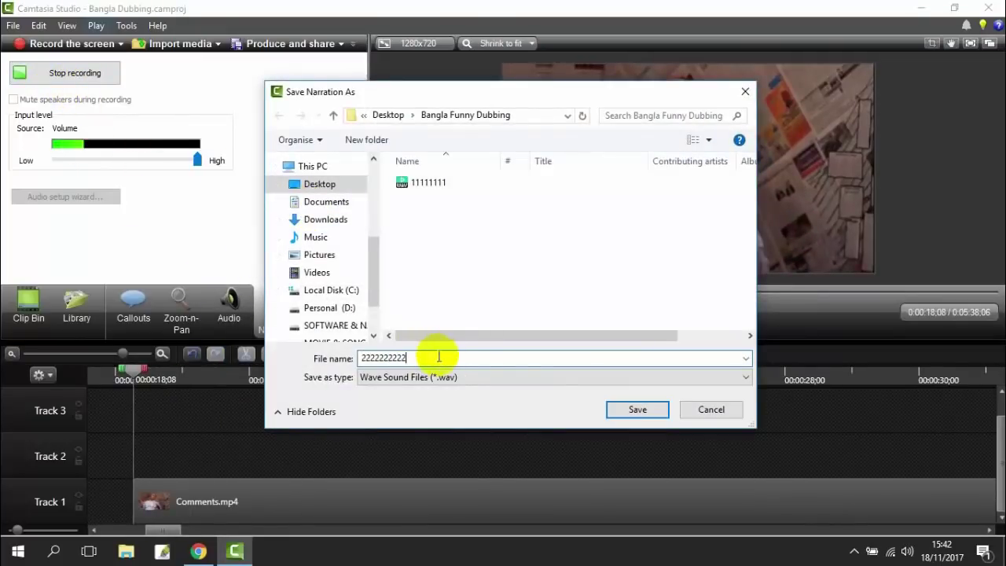
left_click(637, 409)
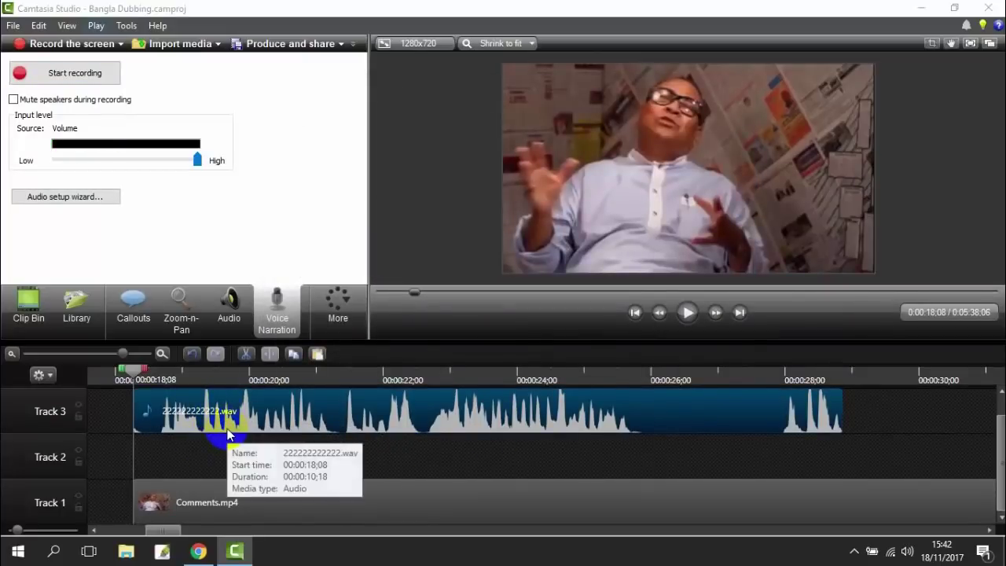
Move the 222222222222.wav narration to Track 2, starting slightly before the Comments.mp4 clip, and raise its audio volume.
left_click_drag(221, 425, 185, 475)
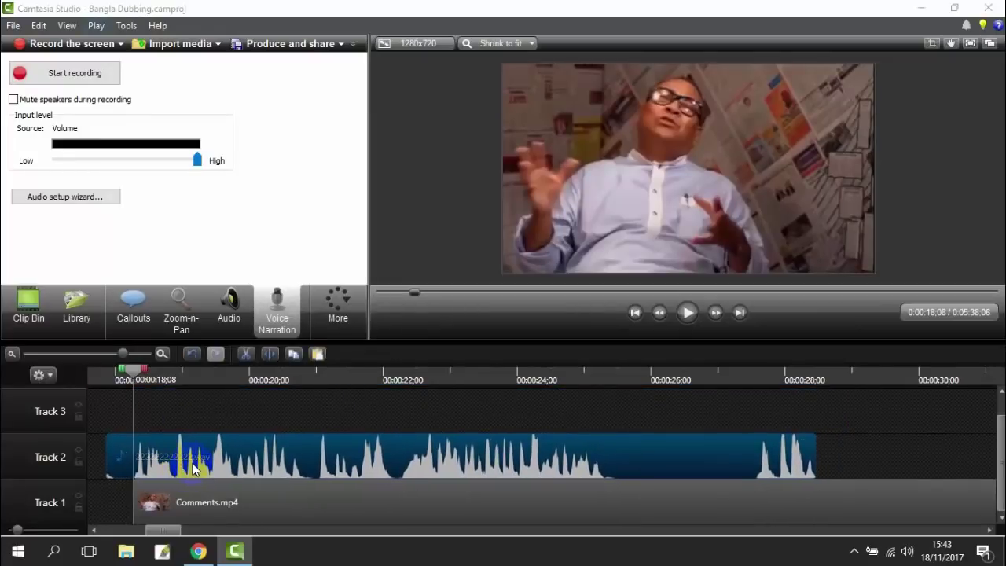
left_click(207, 472)
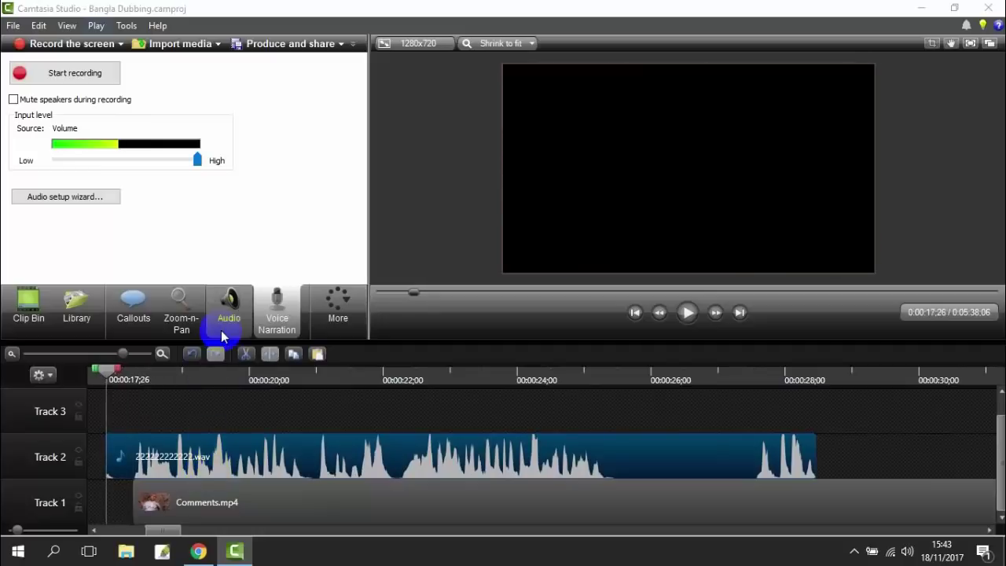
left_click(228, 303)
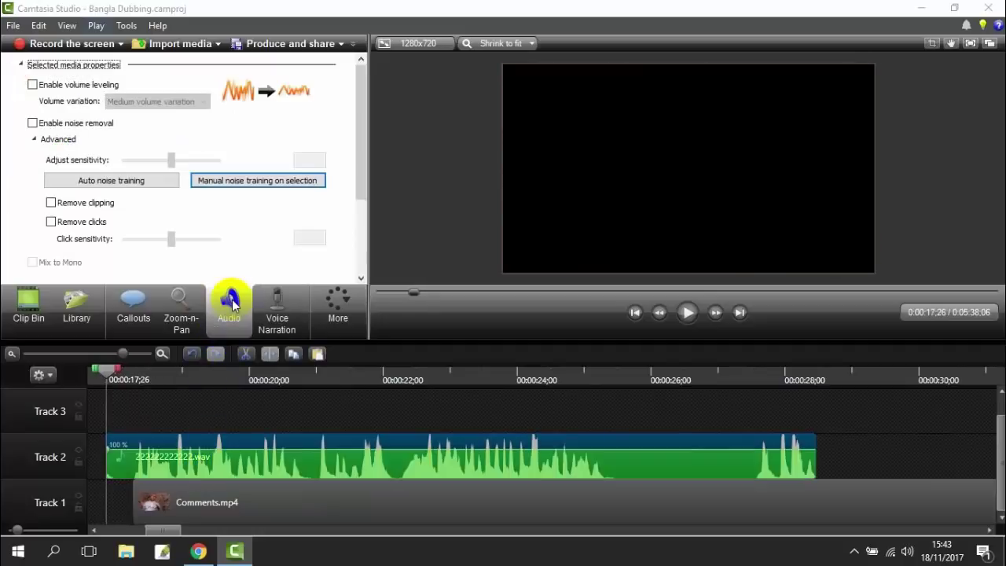
left_click(210, 443)
left_click_drag(186, 467, 181, 467)
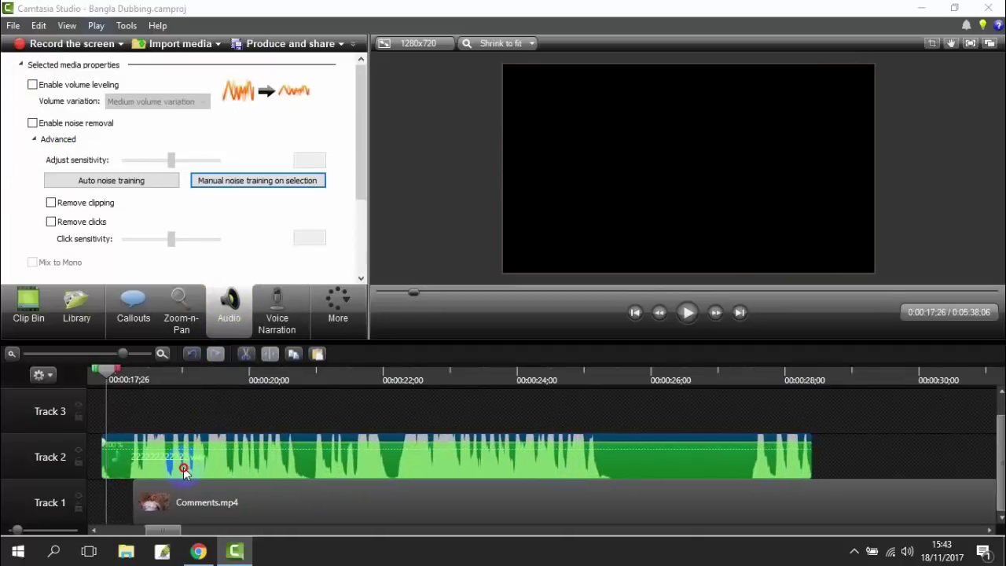
Split the second narration clip at 00:00:18;03 and select its short leading piece.
left_click_drag(107, 386, 122, 387)
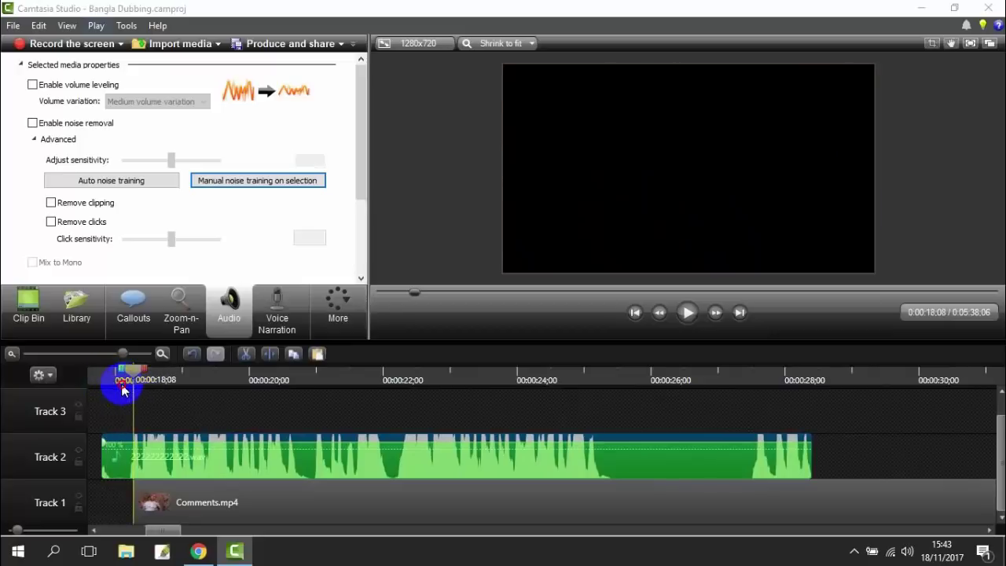
left_click(270, 353)
left_click(111, 465)
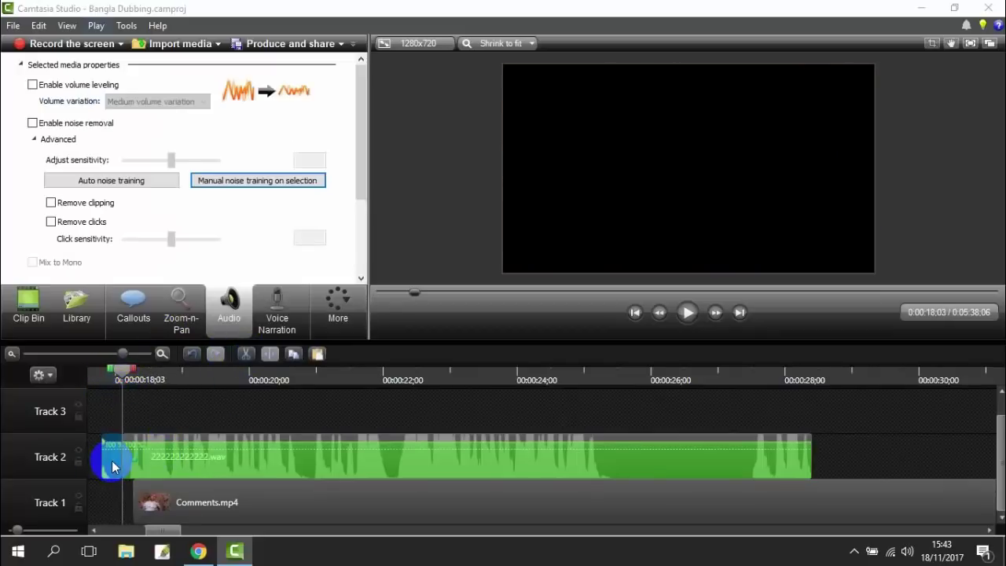
Delete the narration's short leading piece and align the remaining 222222222222.wav clip with the start of Comments.mp4, at a lowered audio volume.
key("Delete")
left_click(212, 465)
left_click_drag(213, 465, 231, 462)
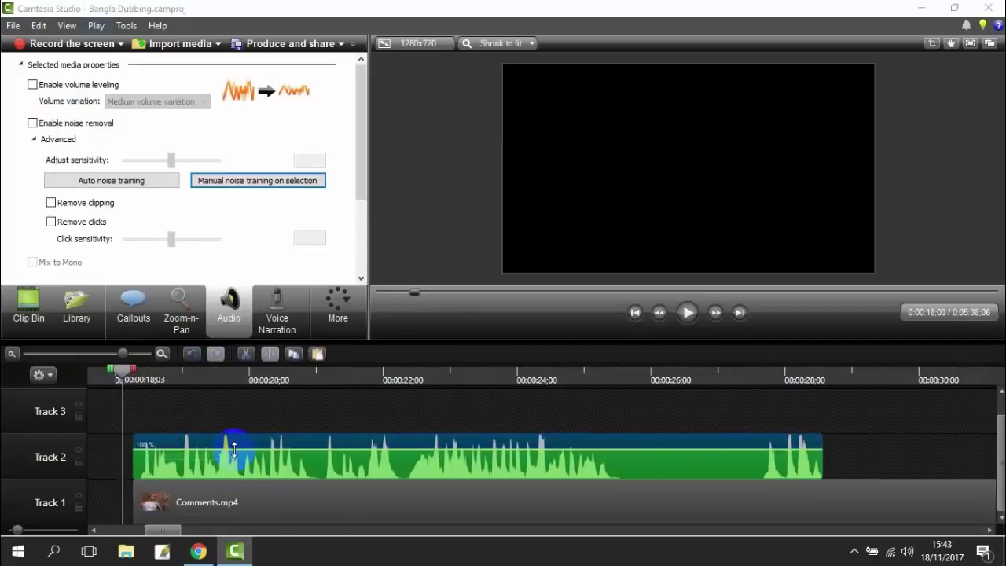
left_click_drag(235, 463, 238, 477)
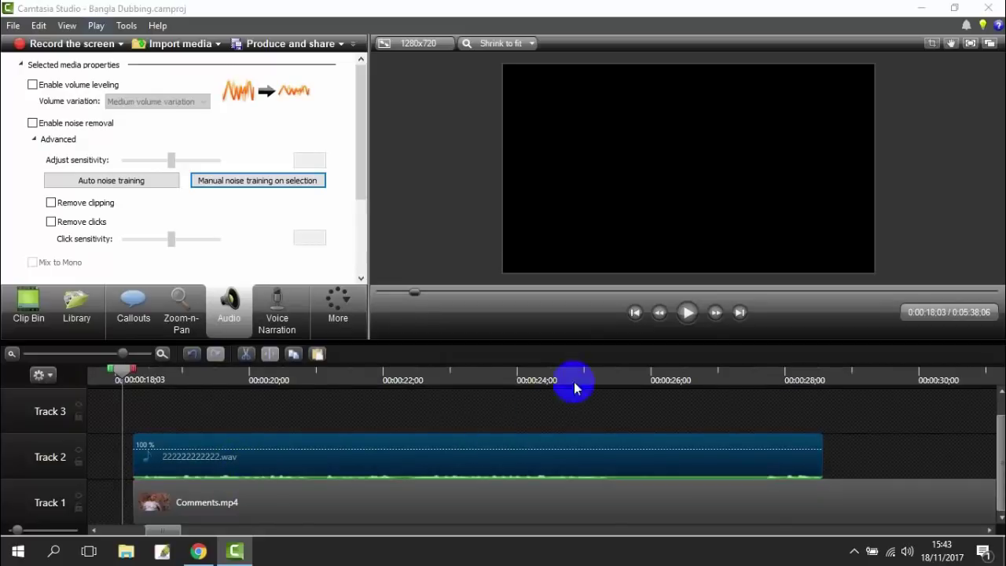
Split the 222222222222.wav narration at 00:00:23;14 and delete its trailing piece.
left_click(688, 312)
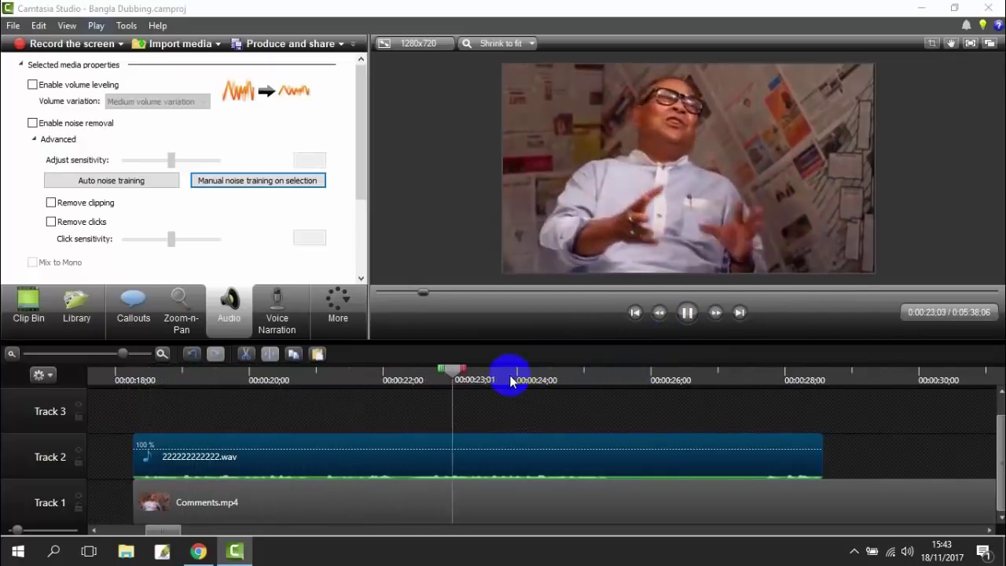
left_click_drag(503, 374, 481, 383)
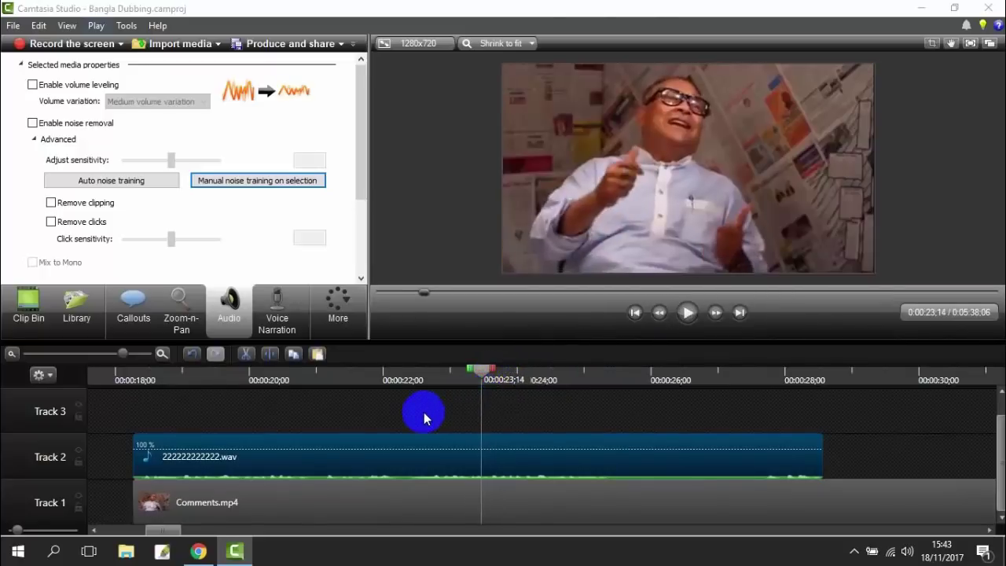
left_click(267, 360)
left_click(554, 508)
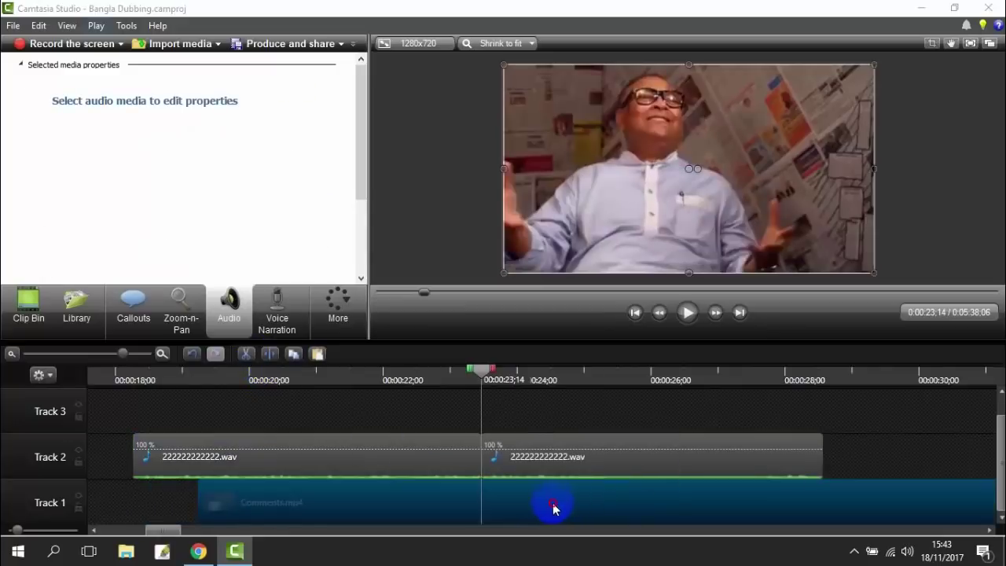
left_click_drag(532, 469, 577, 463)
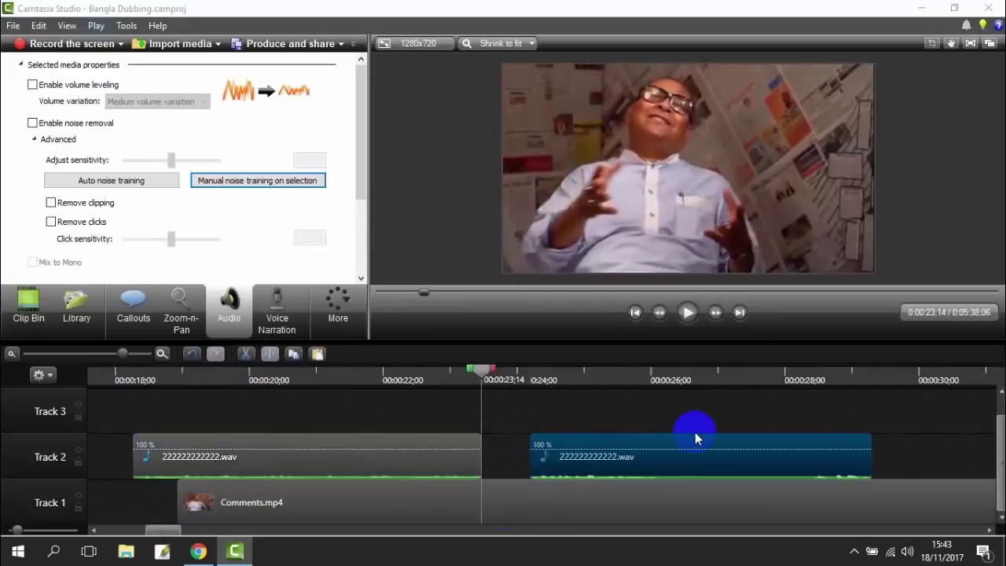
key("Delete")
Split the Comments.mp4 clip at 00:00:23;14, leaving its remaining part starting at about 00:00:24.
left_click(510, 504)
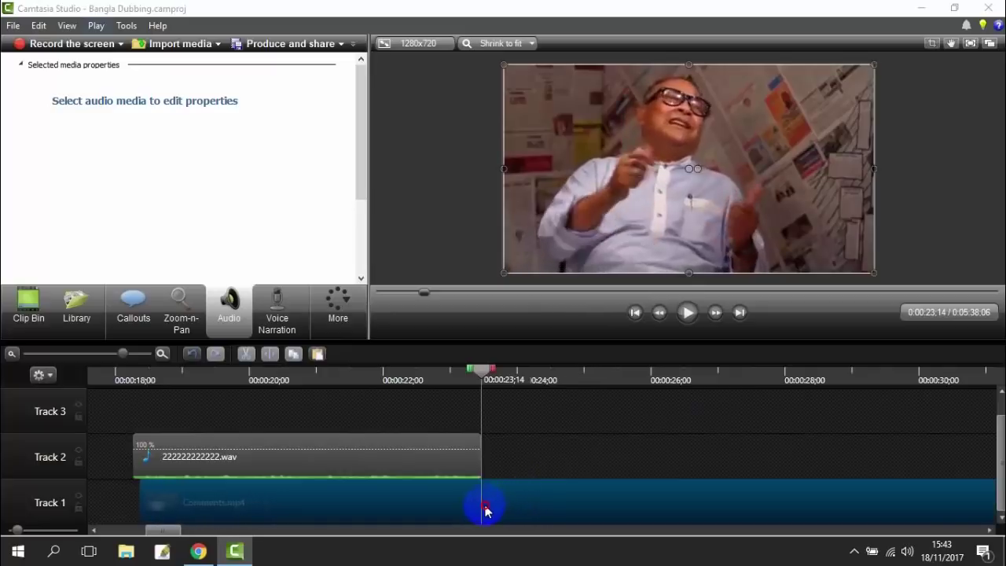
left_click_drag(486, 511, 568, 507)
left_click(281, 362)
Move the second Comments.mp4 piece and its 222222222222.wav narration earlier, directly after the first video and narration pair.
left_click(407, 445)
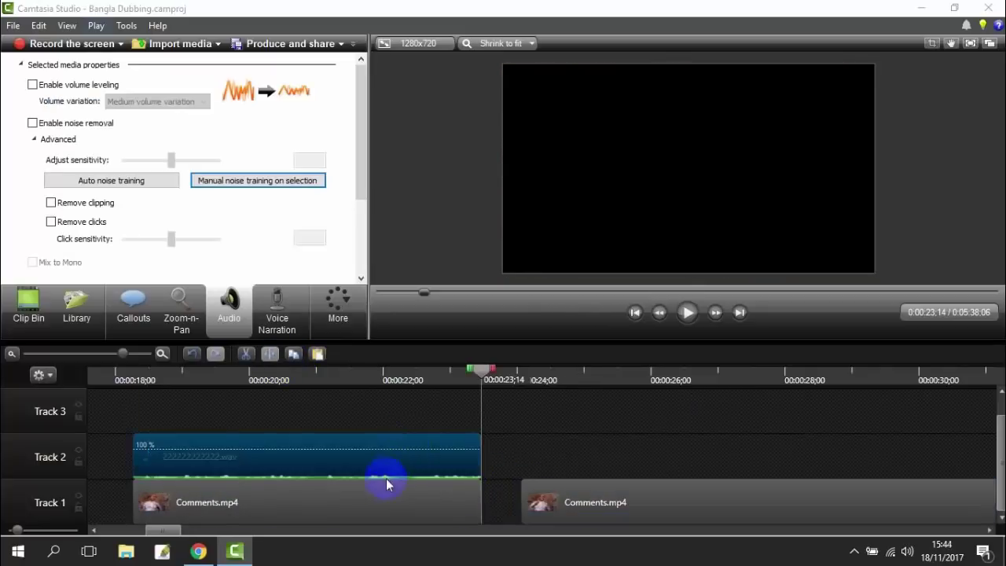
left_click_drag(388, 495, 68, 505)
left_click_drag(344, 461, 2, 456)
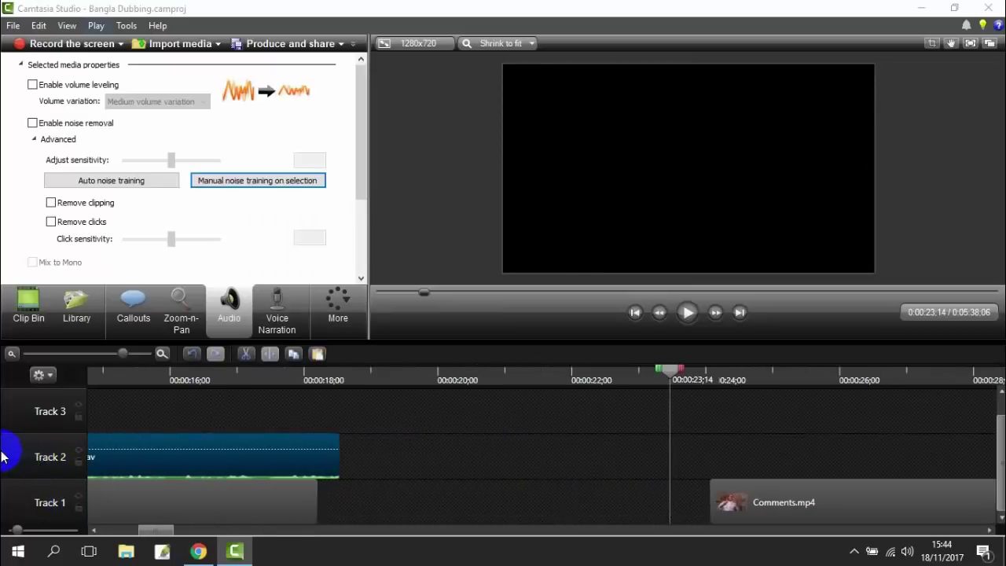
left_click_drag(275, 458, 180, 449)
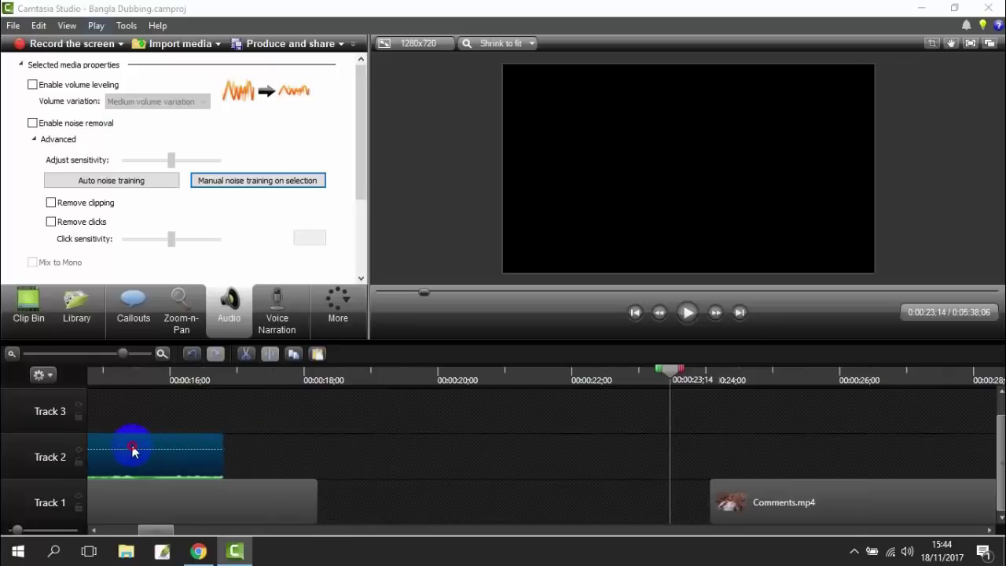
left_click_drag(123, 356, 101, 354)
left_click(377, 506)
left_click_drag(377, 509, 361, 508)
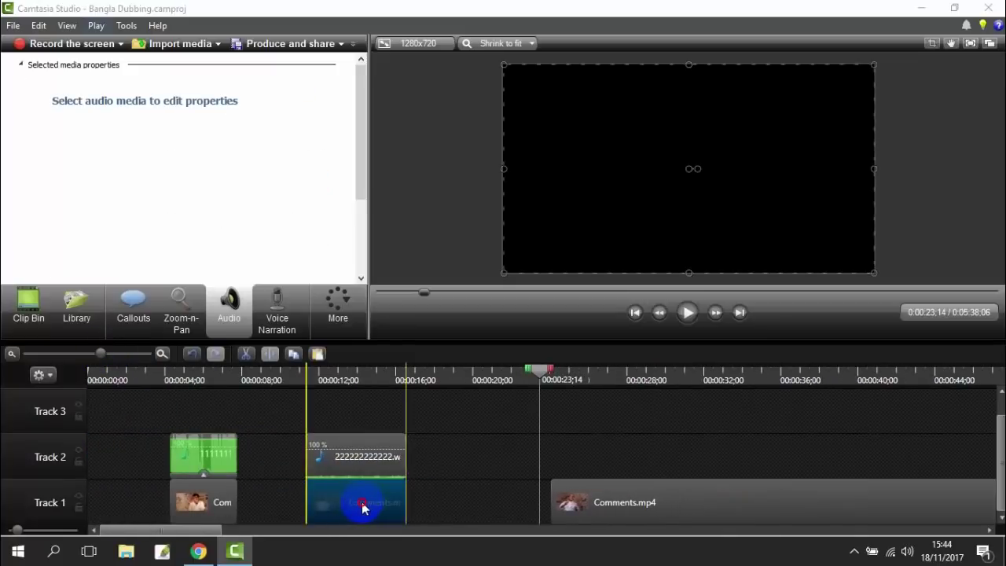
left_click_drag(370, 456, 269, 459)
left_click_drag(394, 512, 280, 512)
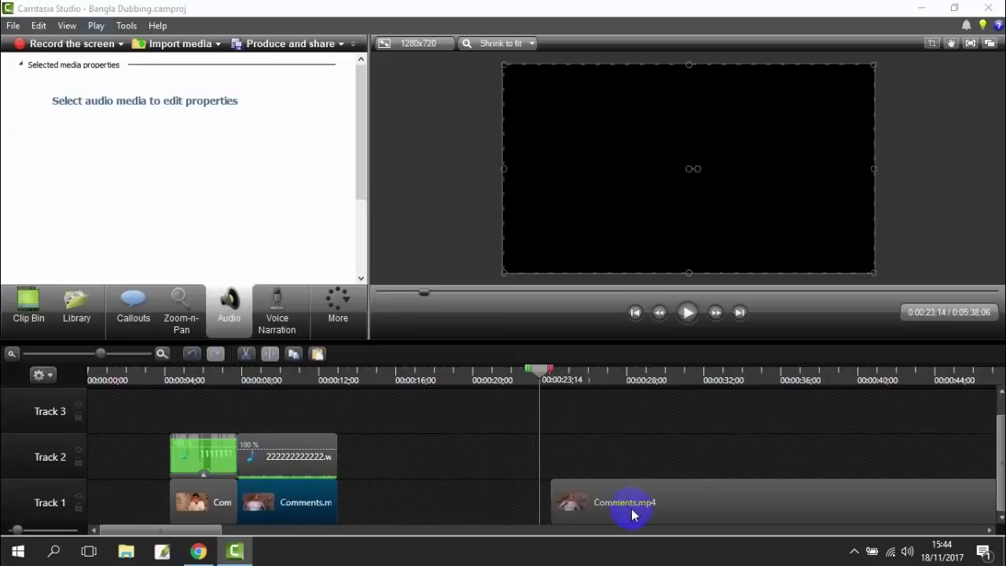
Move the remaining Comments.mp4 clip to about 00:00:32 and shift the second video and narration pair to start at 00:00:09;29.
left_click_drag(633, 512, 786, 506)
left_click(337, 456)
left_click_drag(280, 472, 318, 474)
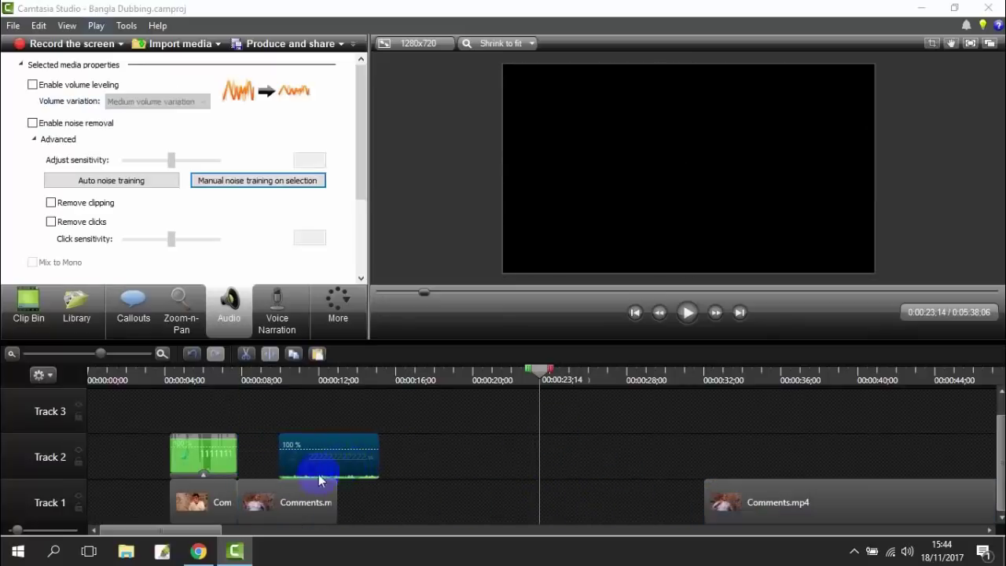
left_click_drag(281, 507, 322, 510)
Mirror the second Comments.mp4 piece horizontally on the canvas at 00:00:09;29, keeping it filling the full frame.
left_click_drag(548, 379, 288, 425)
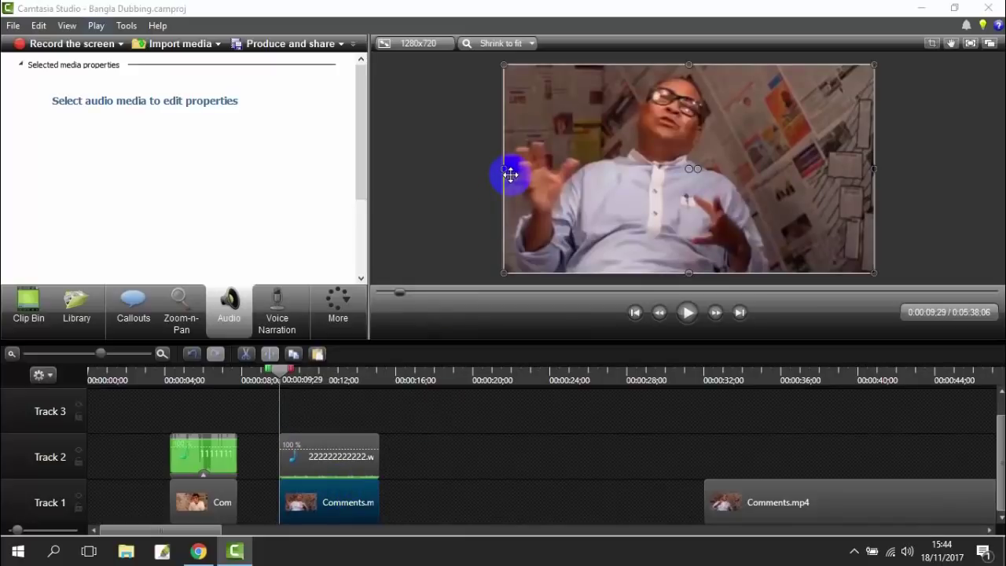
left_click_drag(503, 169, 666, 203)
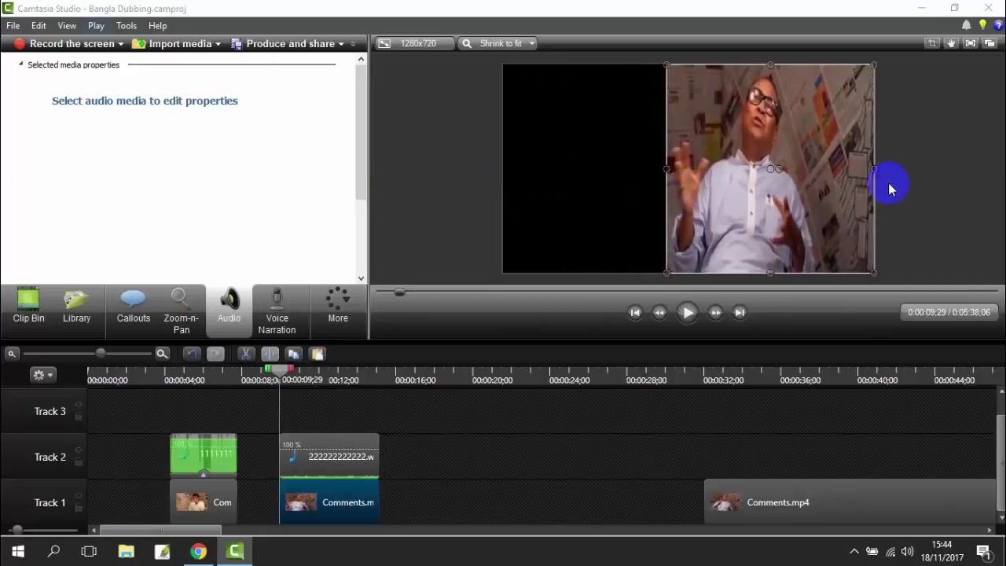
left_click_drag(875, 168, 509, 213)
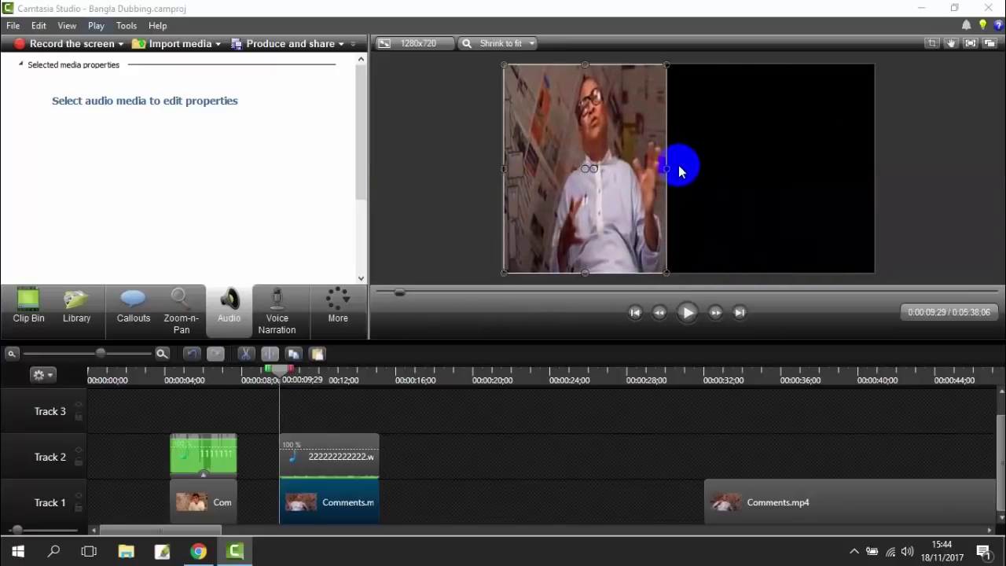
left_click_drag(667, 168, 875, 168)
left_click(851, 181)
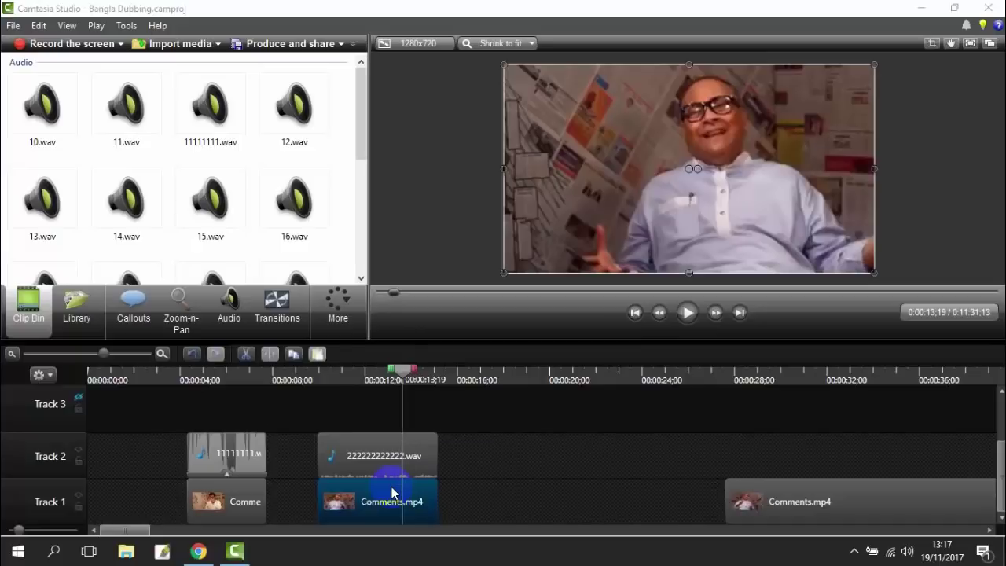
Group the second Comments.mp4 piece with its 222222222222.wav narration.
left_click(375, 472)
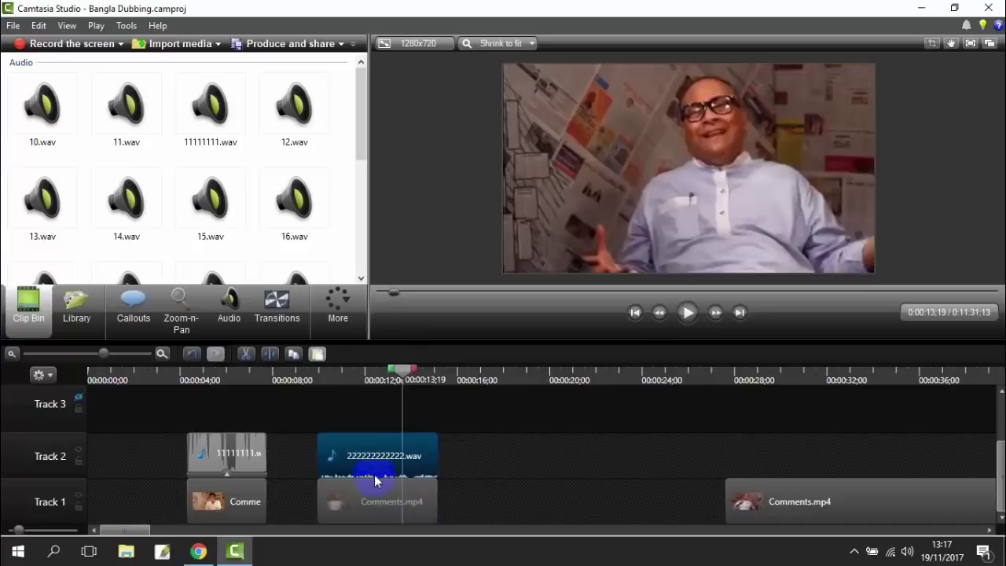
left_click(367, 504)
left_click_drag(465, 452, 379, 512)
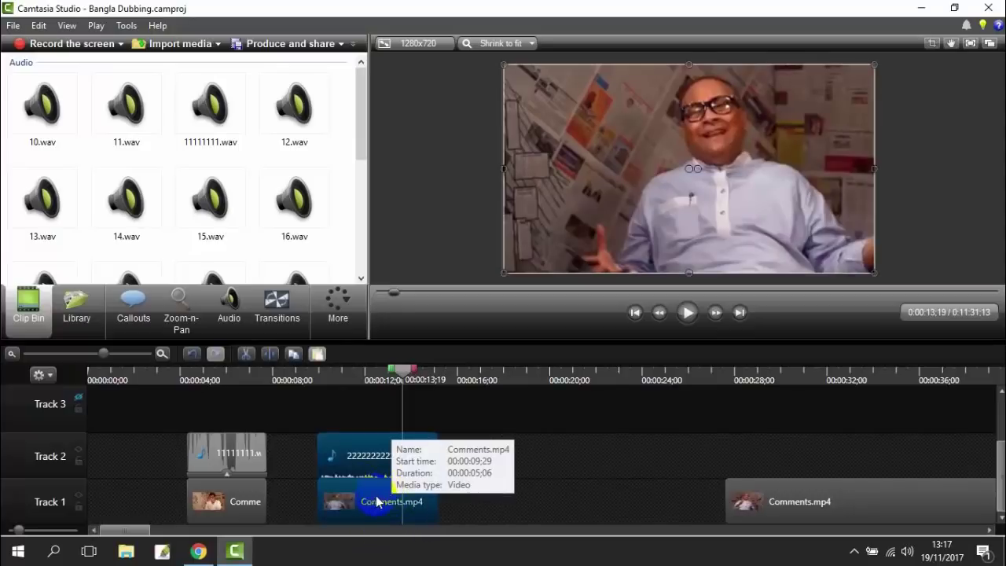
right_click(372, 493)
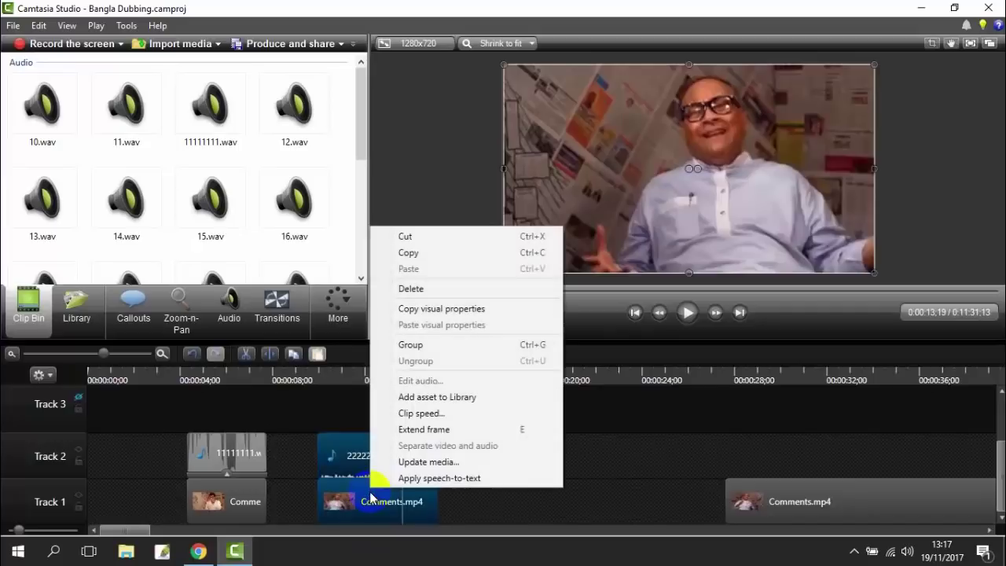
left_click(420, 347)
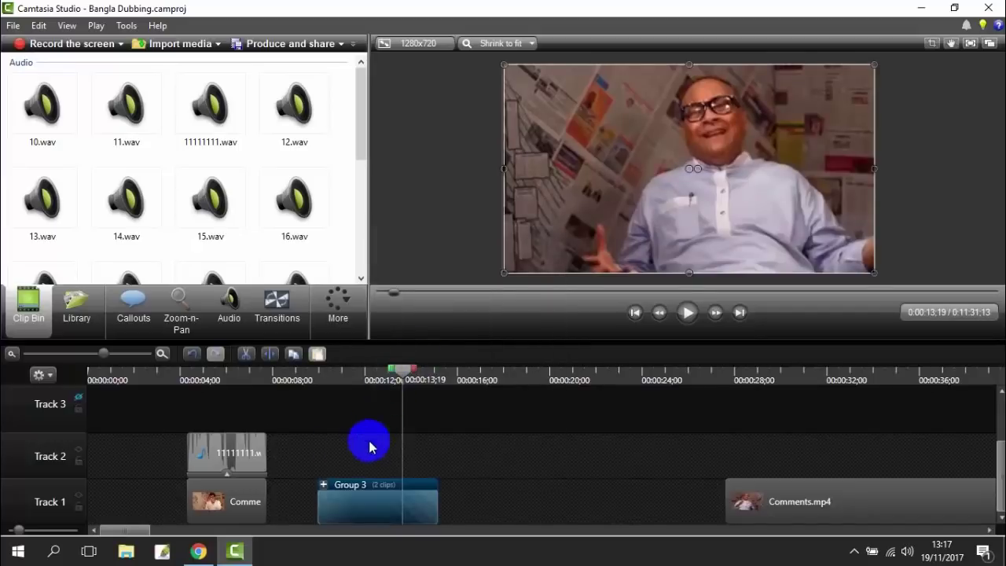
Ungroup the second video and narration pair, and group the two clips again.
left_click(376, 514)
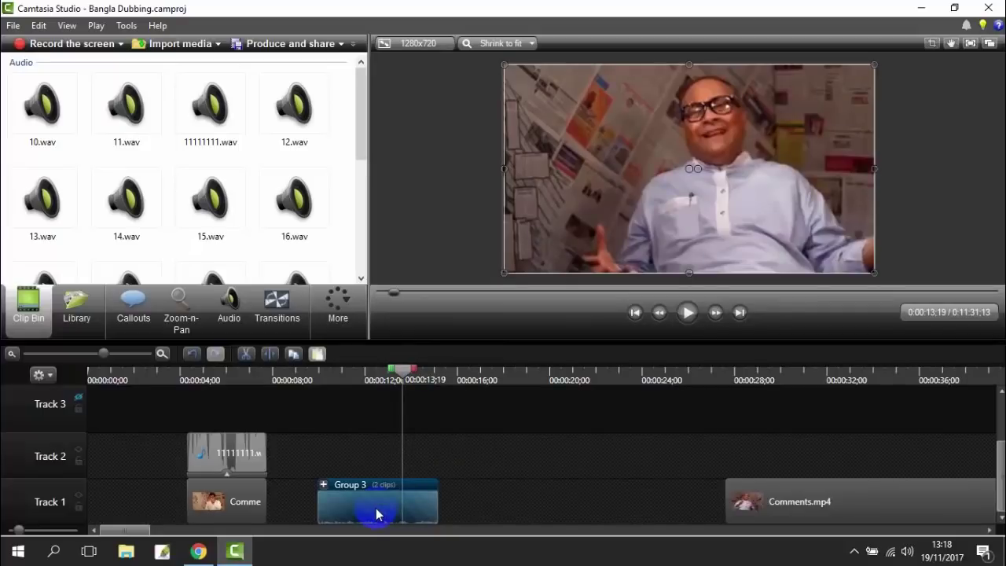
right_click(376, 508)
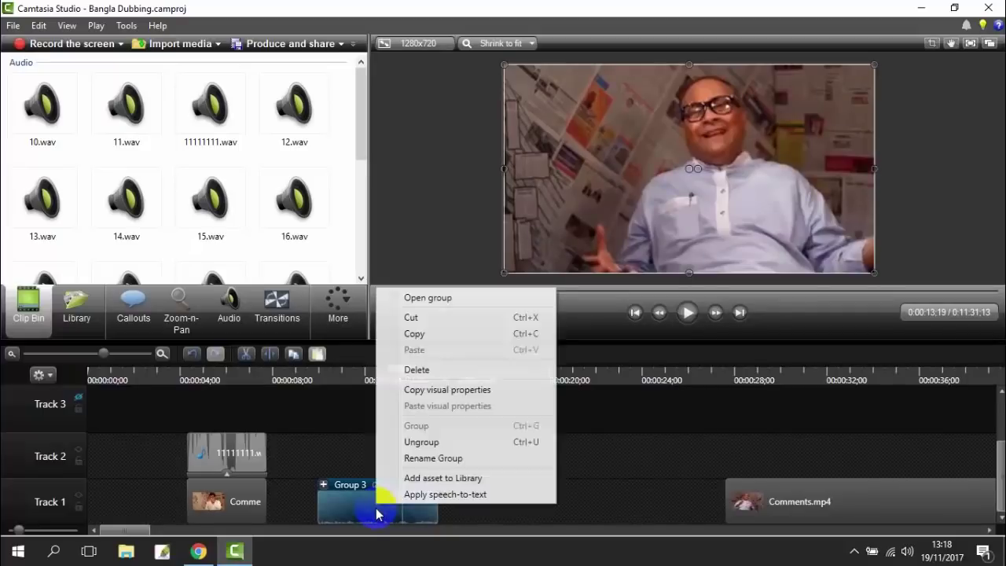
left_click(428, 444)
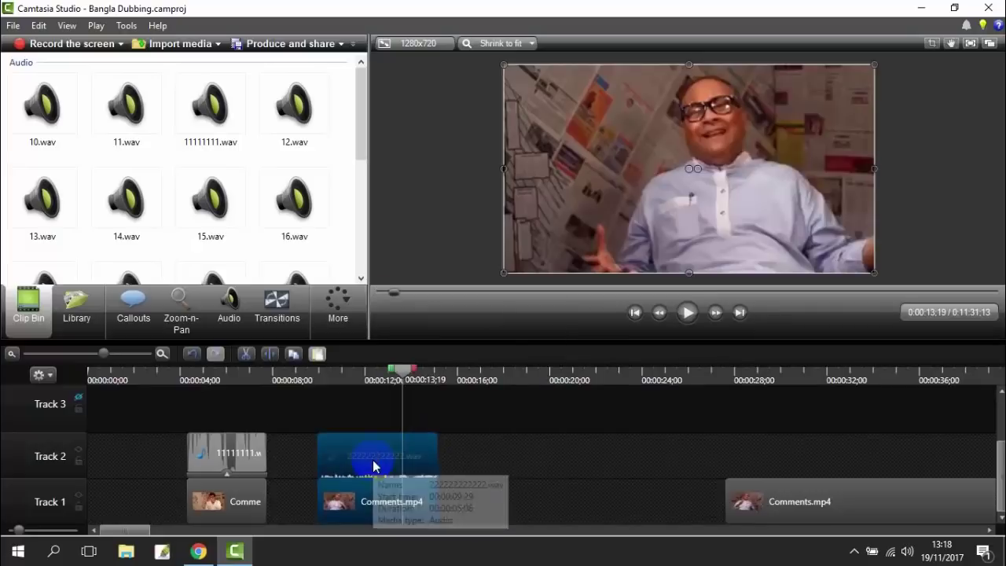
left_click(365, 507)
right_click(365, 507)
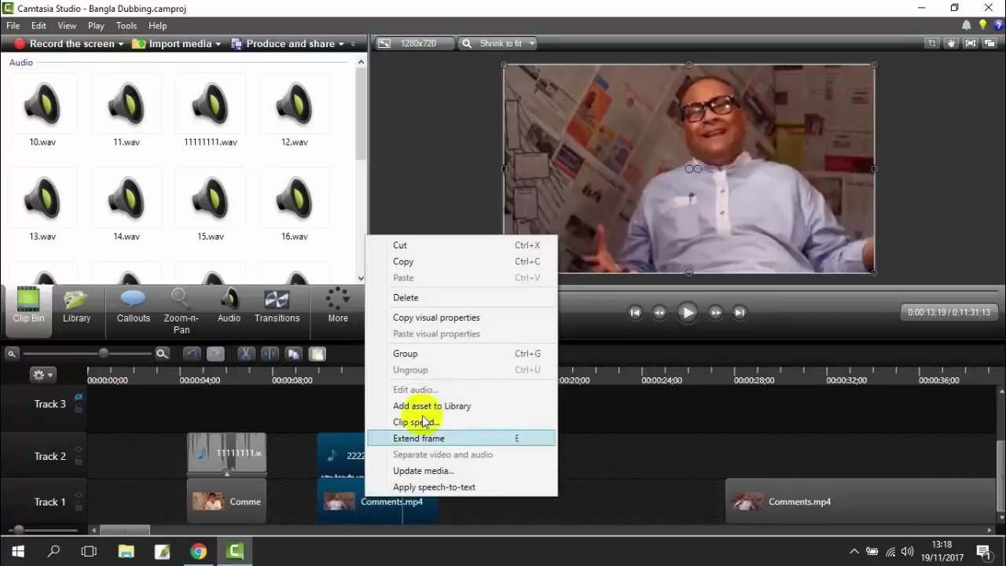
left_click(423, 354)
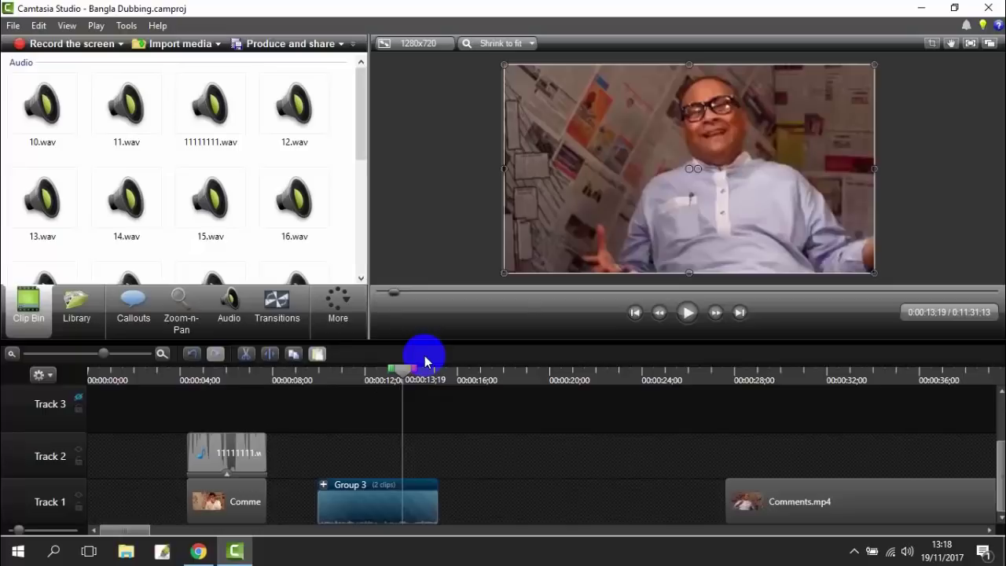
Group the first Comments.mp4 piece with its 11111111.wav narration.
left_click(226, 460)
right_click(228, 459)
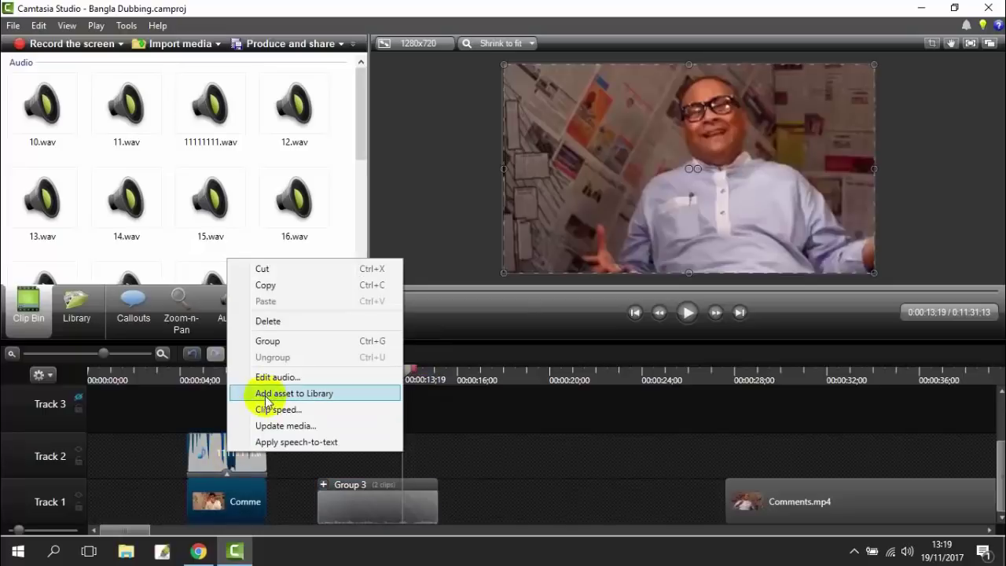
left_click(288, 341)
Shift the first scene's group to start at about 00:00:05;18 and butt the second scene's group directly against its end.
left_click_drag(233, 511, 308, 515)
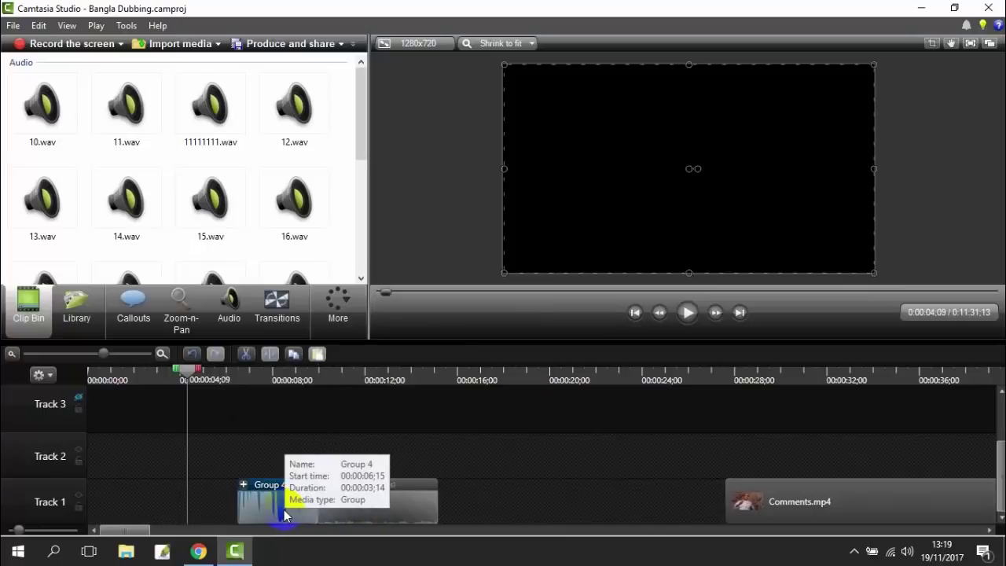
left_click_drag(233, 507, 312, 517)
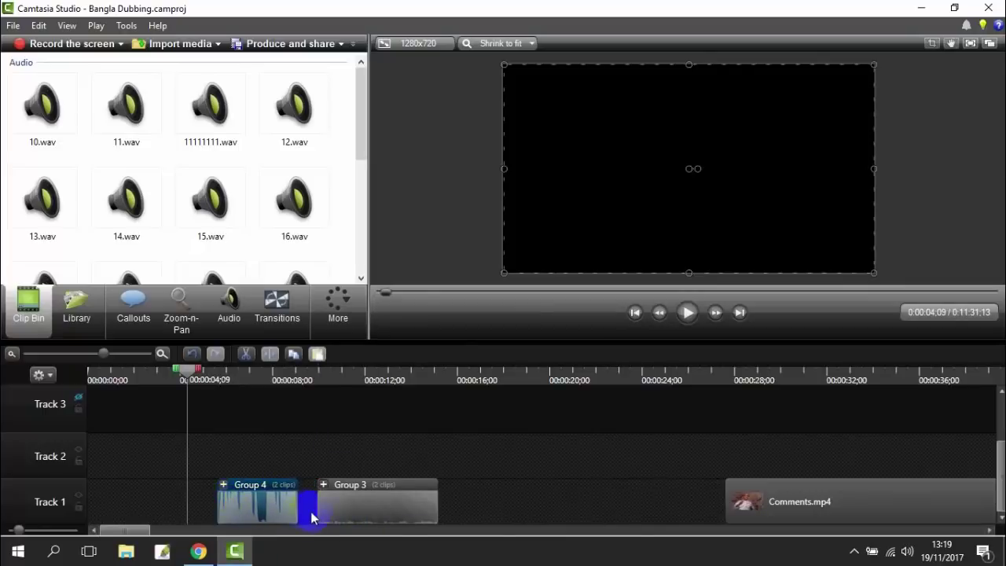
left_click_drag(372, 510, 316, 503)
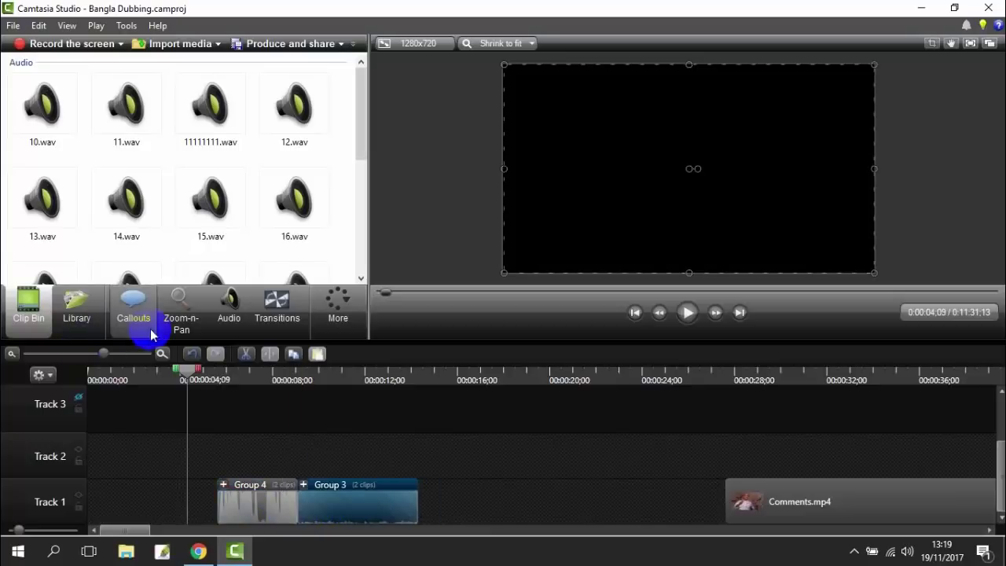
Import the intro video 2.wmv from the Intro folder under YOUTUBE, Tech CarePoint on drive E.
scroll(123, 198, "down", 5)
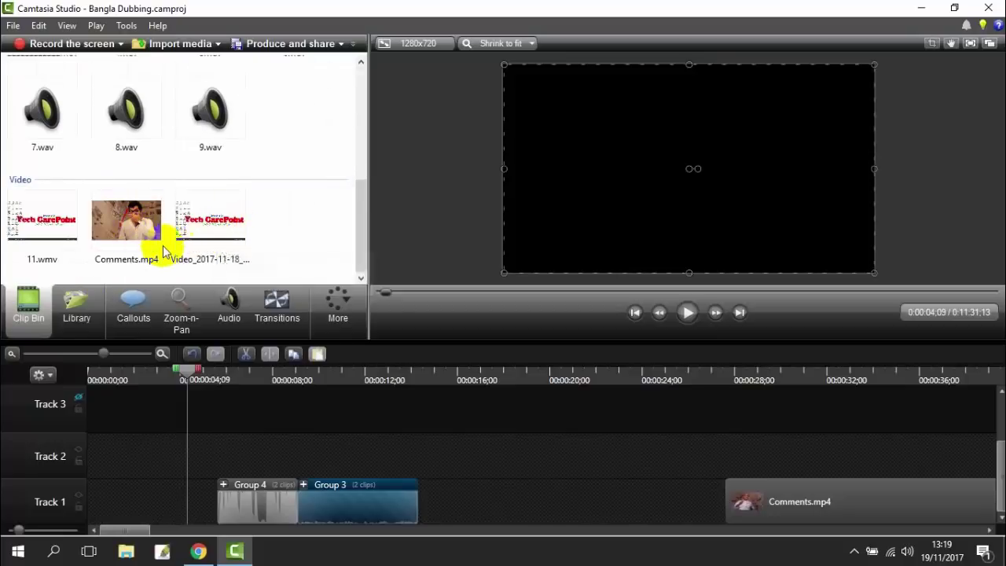
scroll(166, 228, "up", 5)
scroll(155, 244, "down", 5)
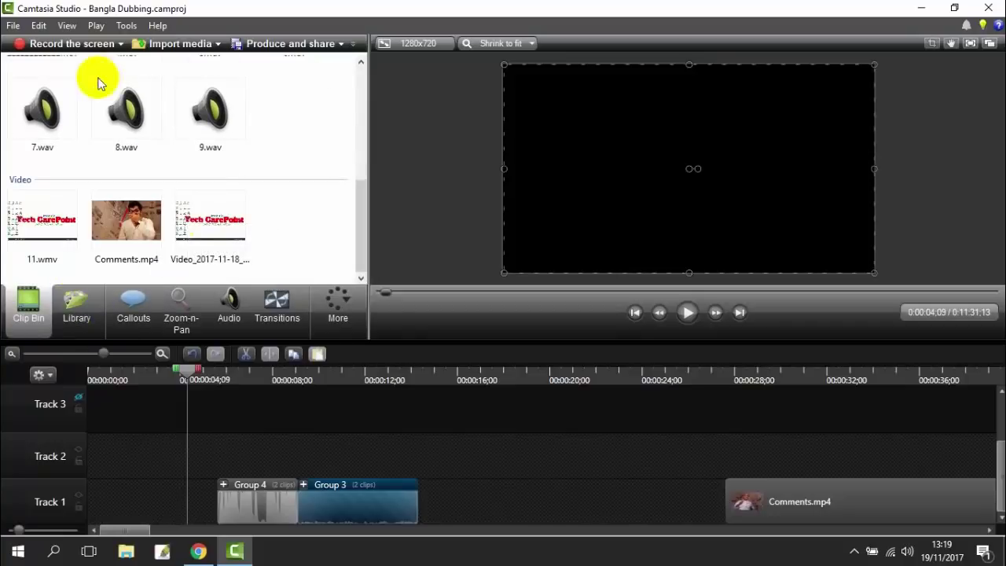
double_click(441, 199)
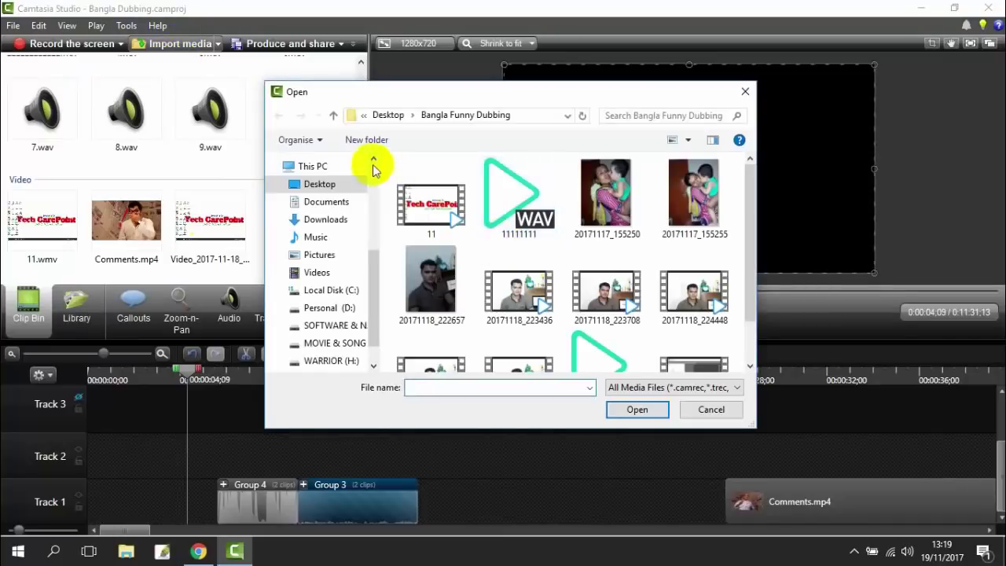
left_click(337, 118)
scroll(348, 303, "down", 1)
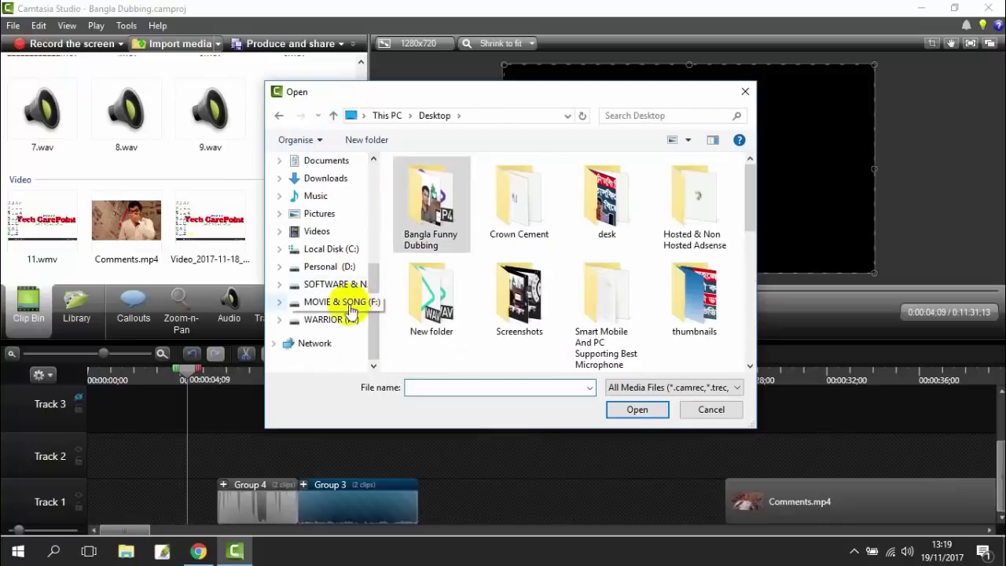
left_click(346, 283)
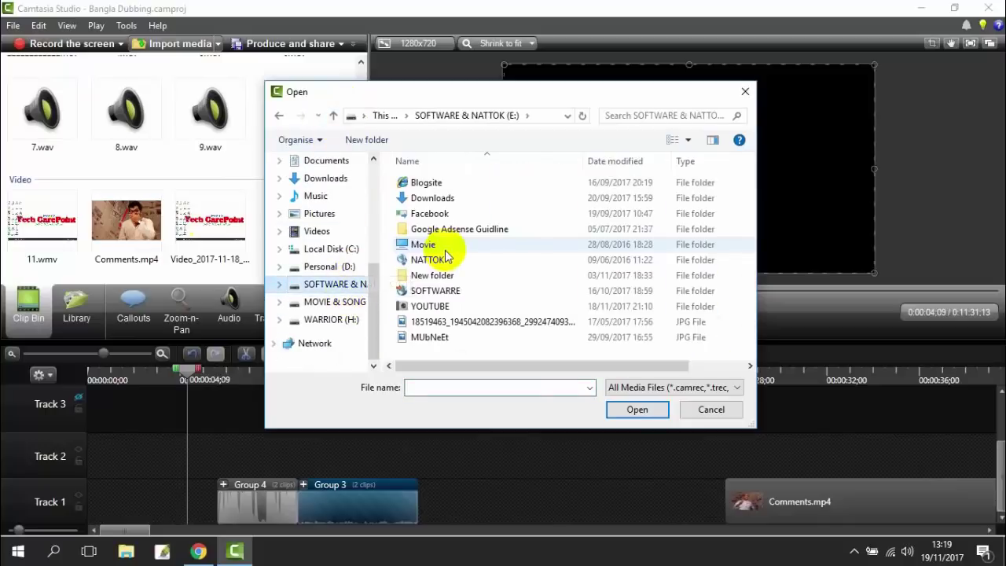
double_click(438, 306)
double_click(431, 309)
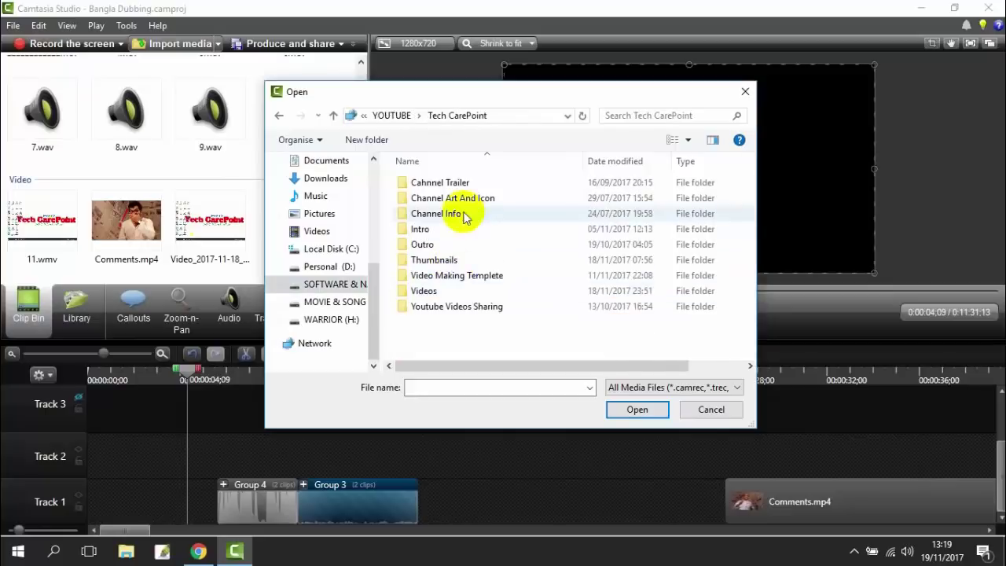
left_click(427, 229)
double_click(427, 229)
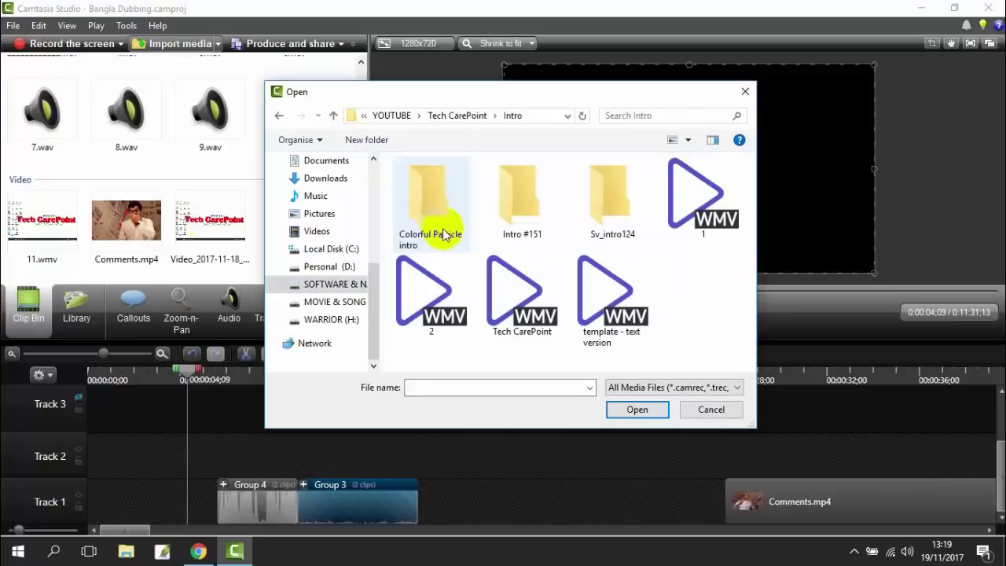
double_click(427, 288)
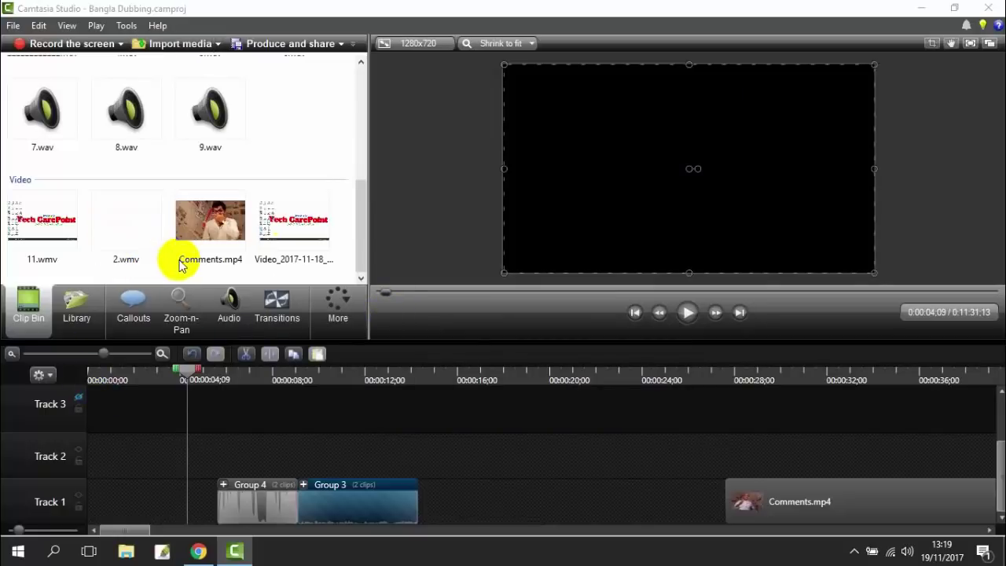
Place 2.wmv at the very start of Track 1 and butt both scene groups directly against its end.
left_click_drag(133, 263, 144, 500)
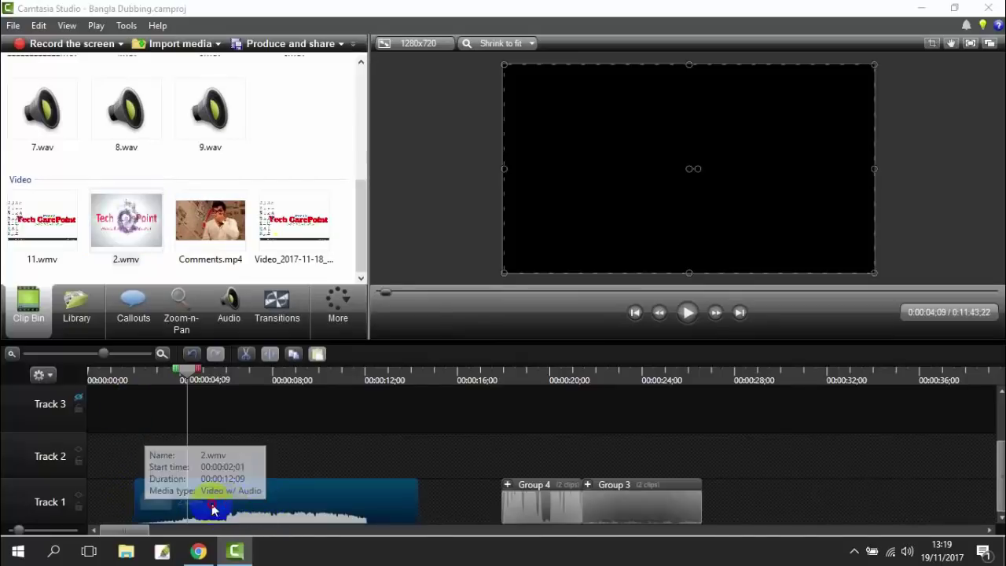
left_click_drag(214, 508, 179, 509)
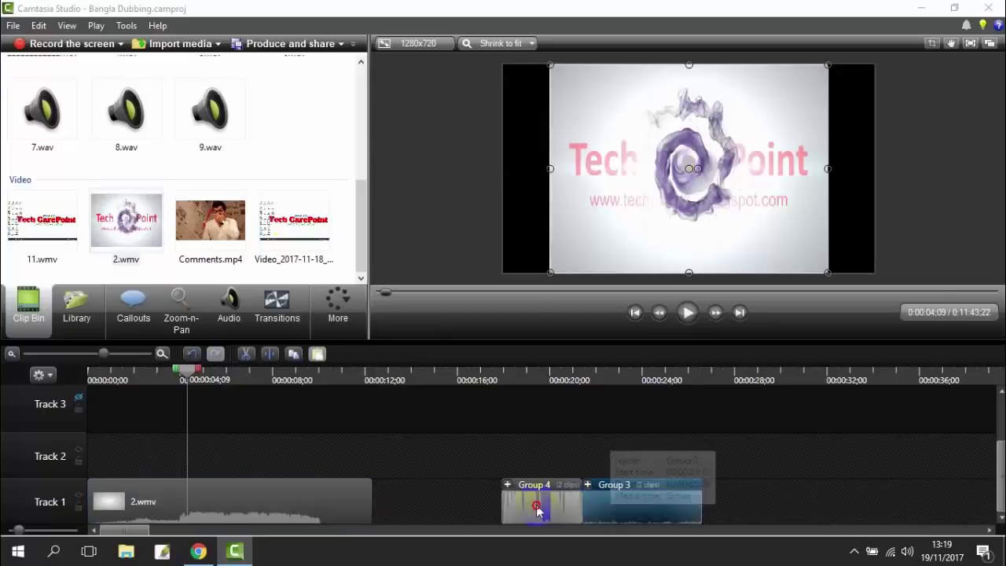
left_click_drag(559, 514, 364, 515)
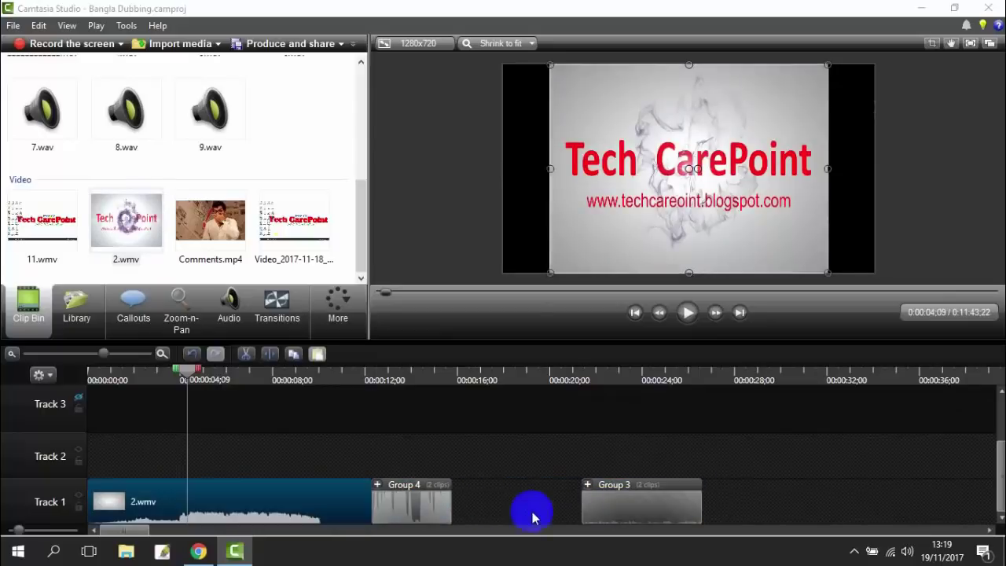
left_click_drag(596, 503, 467, 507)
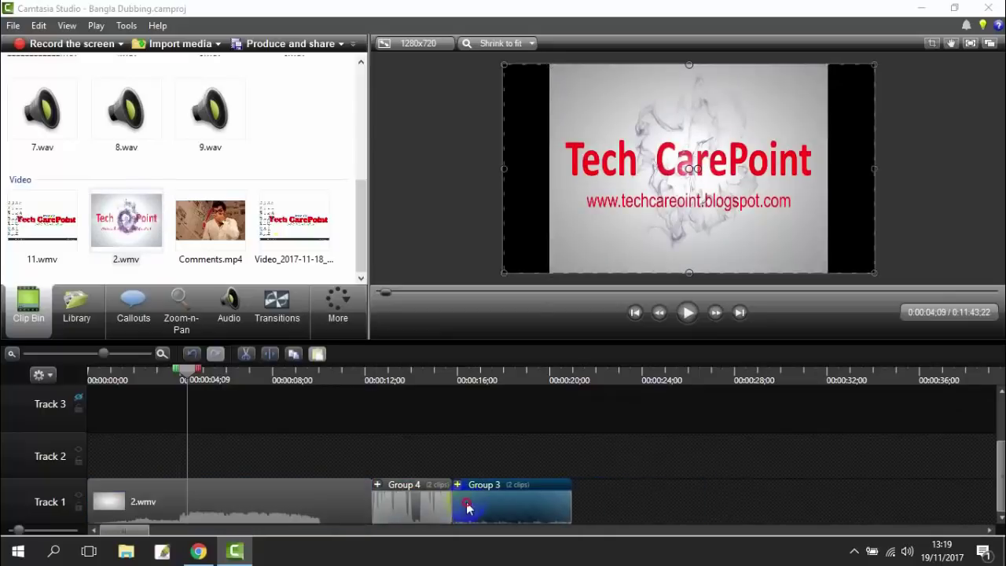
Stretch the 2.wmv intro horizontally on the canvas to cover the black bars on both sides.
left_click(576, 186)
left_click_drag(551, 169, 502, 168)
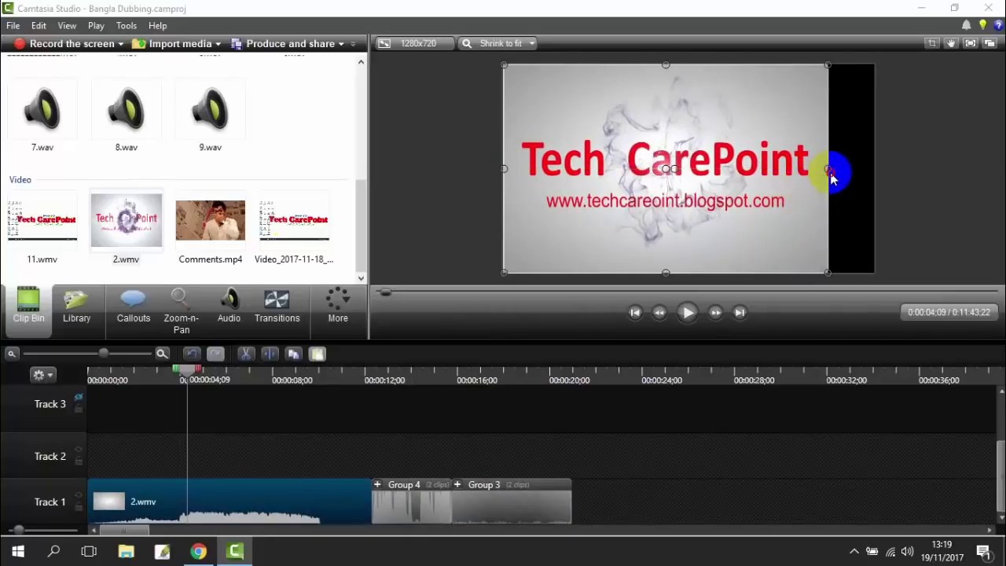
left_click_drag(825, 170, 877, 174)
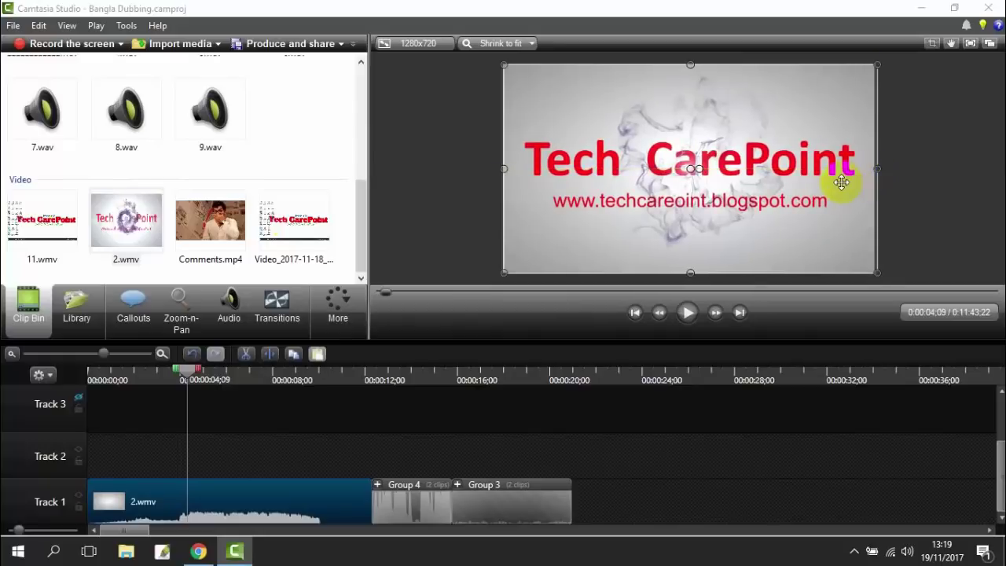
left_click(933, 192)
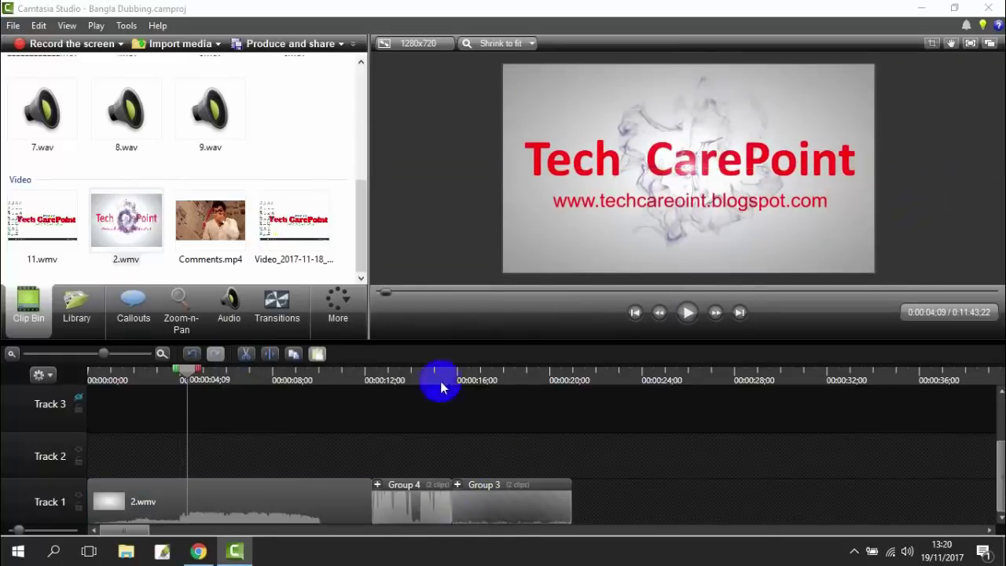
Import Outro.mp4 from the Tech CarePoint Outro folder and place it on Track 1 directly after the second scene's group.
left_click(529, 507)
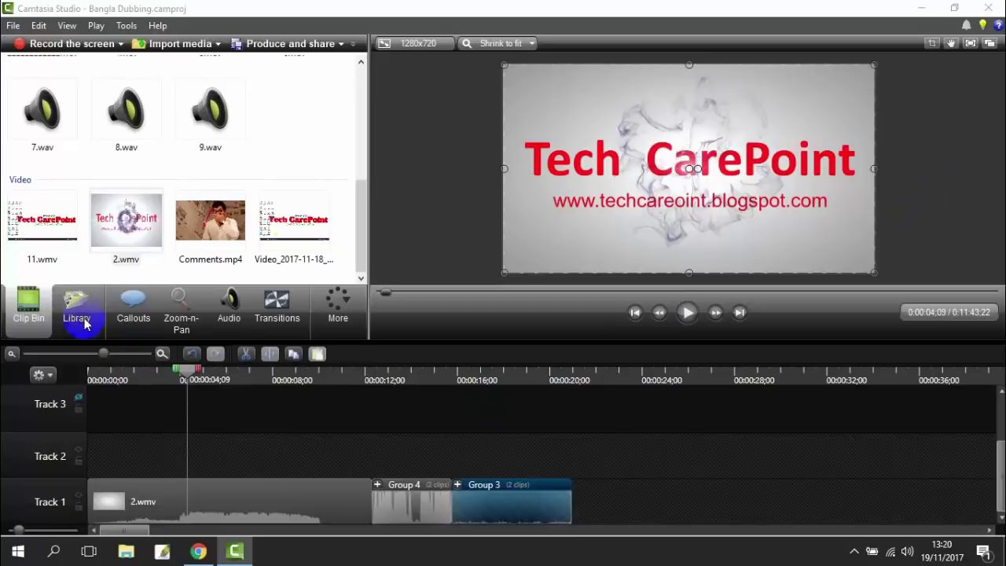
left_click(174, 45)
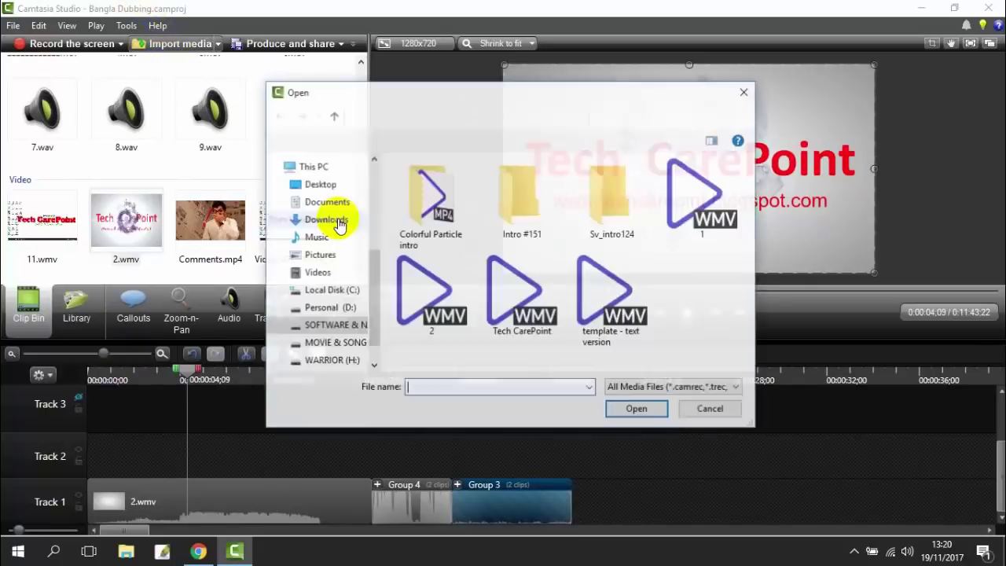
left_click(334, 116)
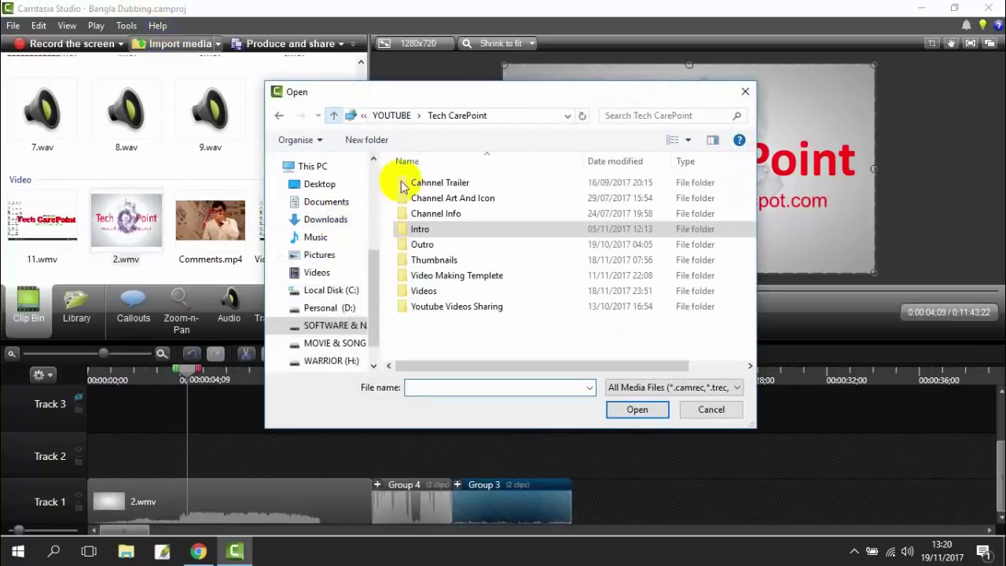
double_click(429, 244)
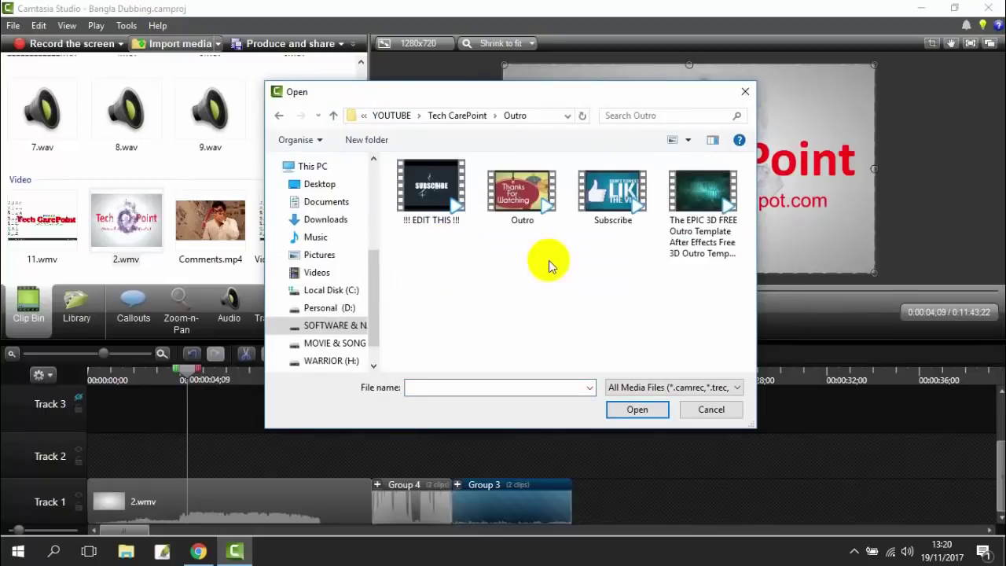
double_click(534, 194)
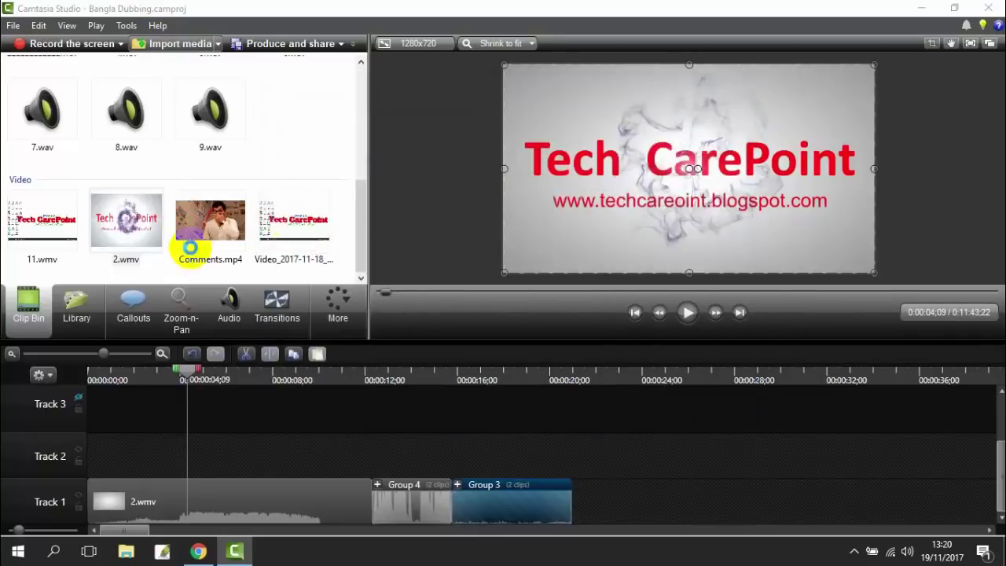
mouse_move(280, 166)
left_mouse_down()
mouse_move(602, 494)
mouse_move(684, 511)
mouse_move(606, 511)
left_mouse_up()
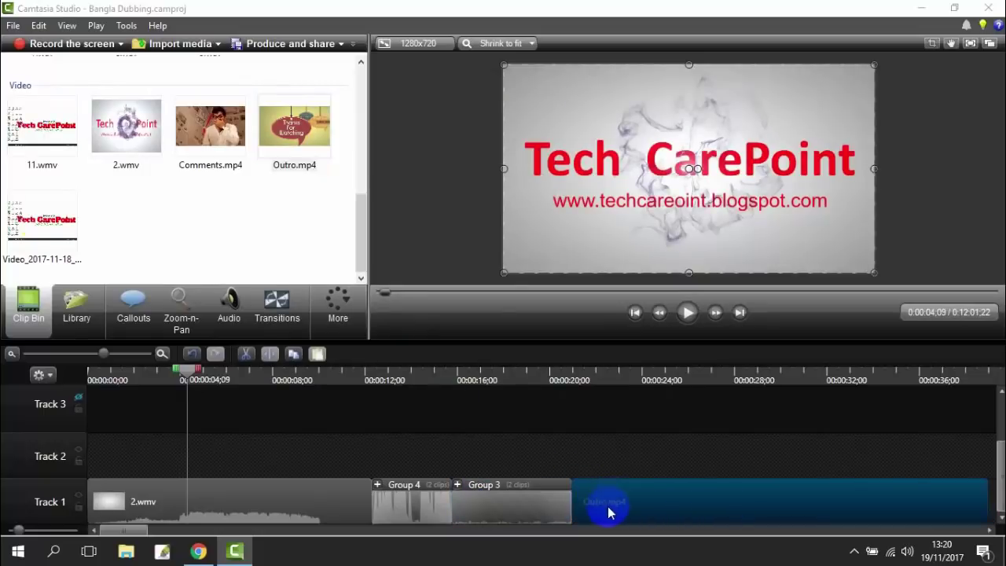
Delete the leftover Comments.mp4 piece and Group 1 that follow the outro on Track 1.
mouse_move(135, 531)
left_mouse_down()
mouse_move(288, 546)
mouse_move(123, 534)
left_mouse_up()
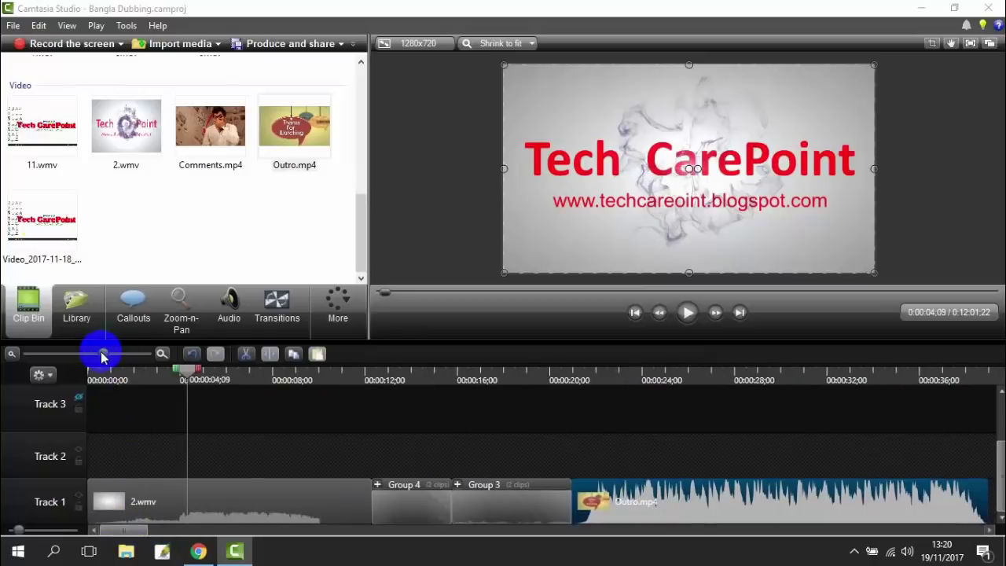
left_click_drag(100, 354, 73, 363)
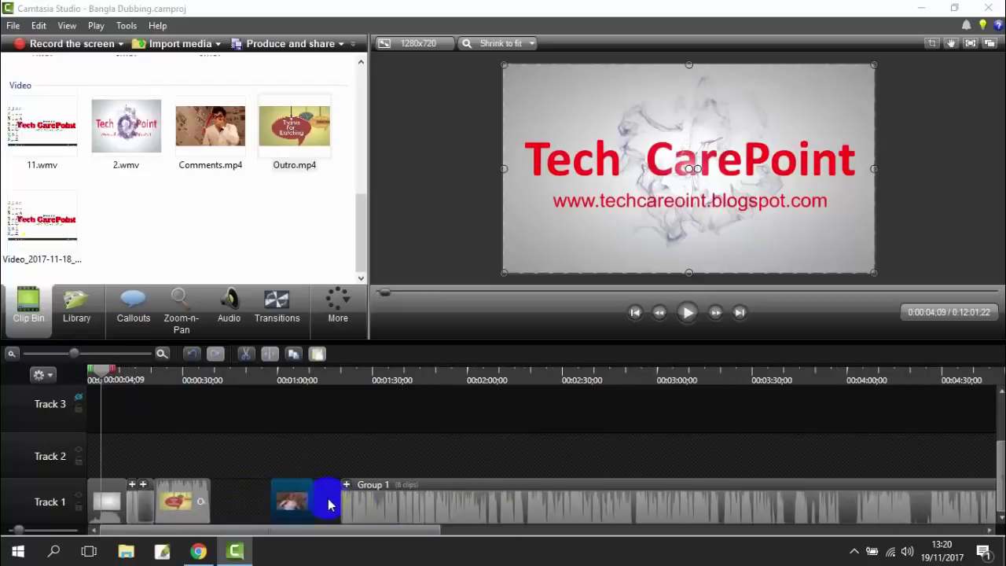
left_click_drag(328, 503, 449, 509)
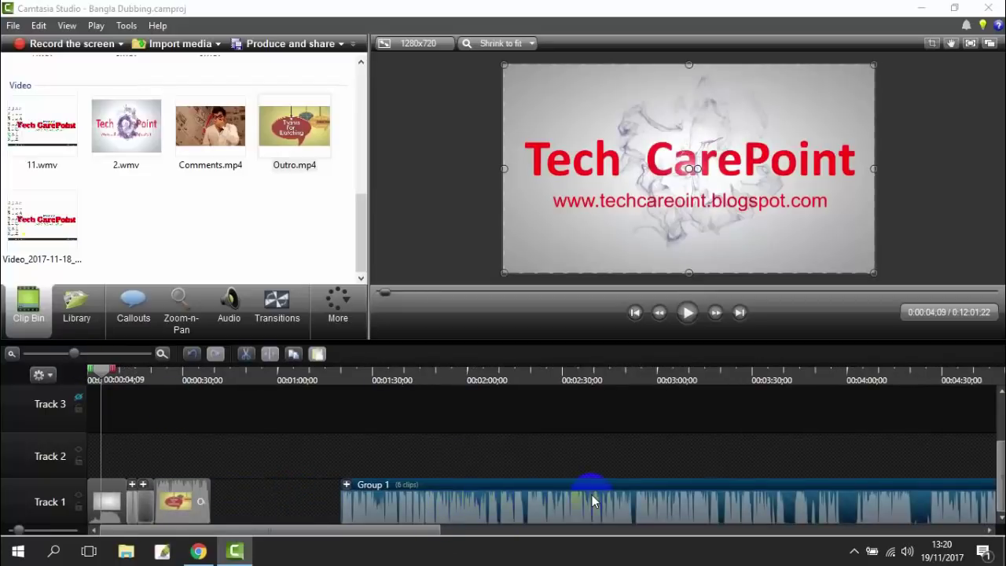
key("Delete")
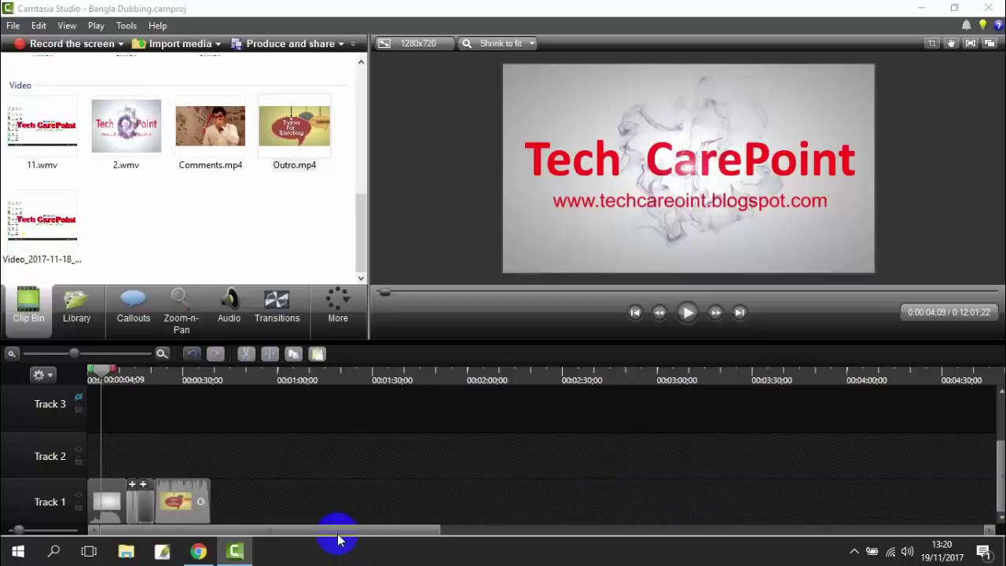
Delete the leftover Group 2 near the far end of Track 1.
left_click_drag(325, 534, 902, 551)
left_click(803, 500)
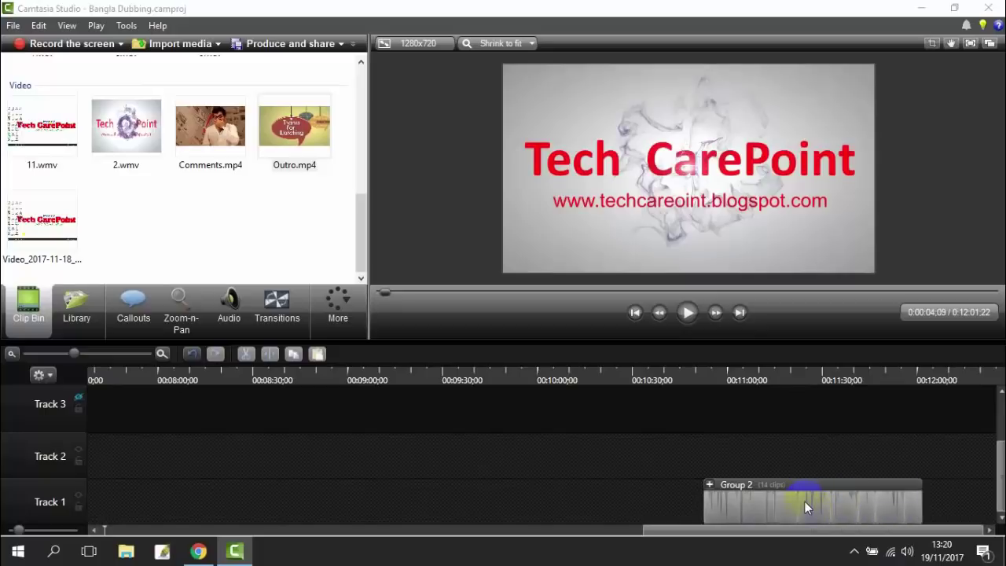
left_click(807, 504)
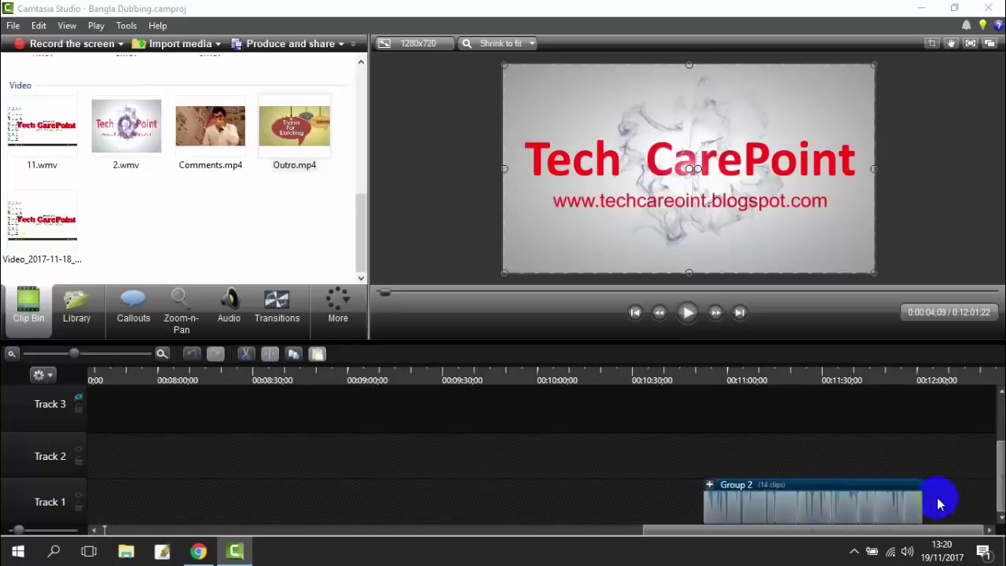
key("Delete")
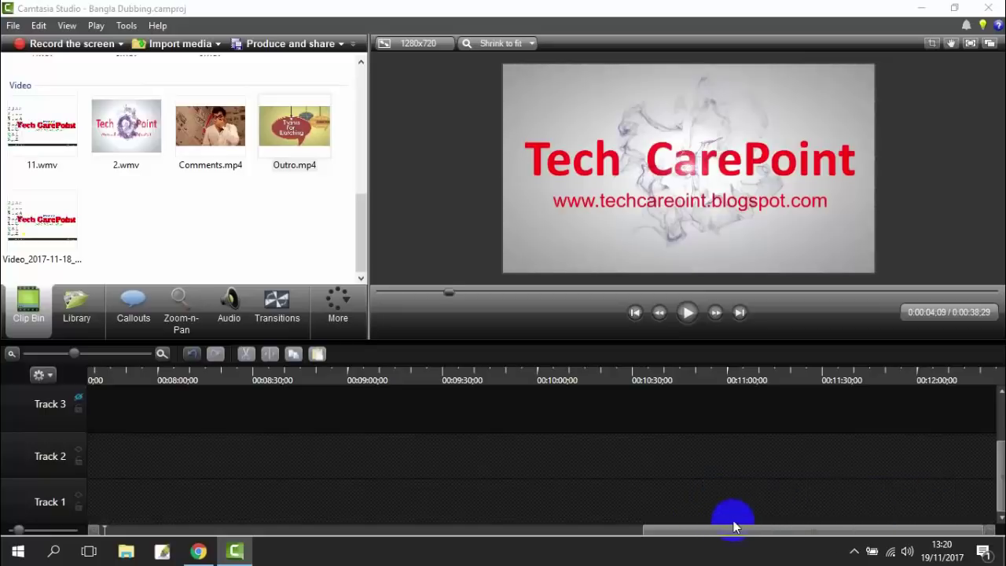
left_click_drag(743, 538, 342, 546)
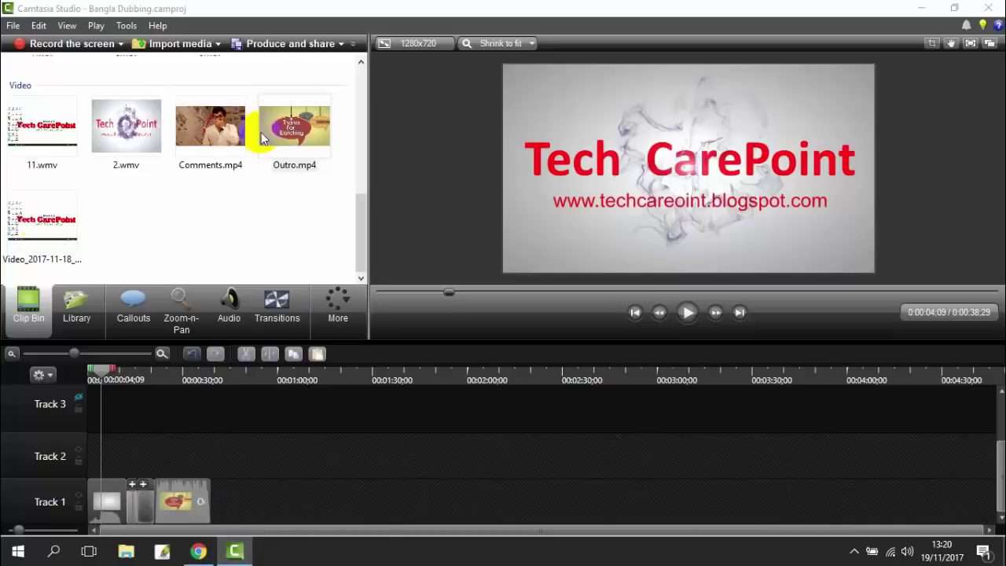
Set up a production with the MP4 only (up to 1080p) preset and the Desktop as output folder, and cancel the wizard.
left_click(292, 45)
left_click(545, 148)
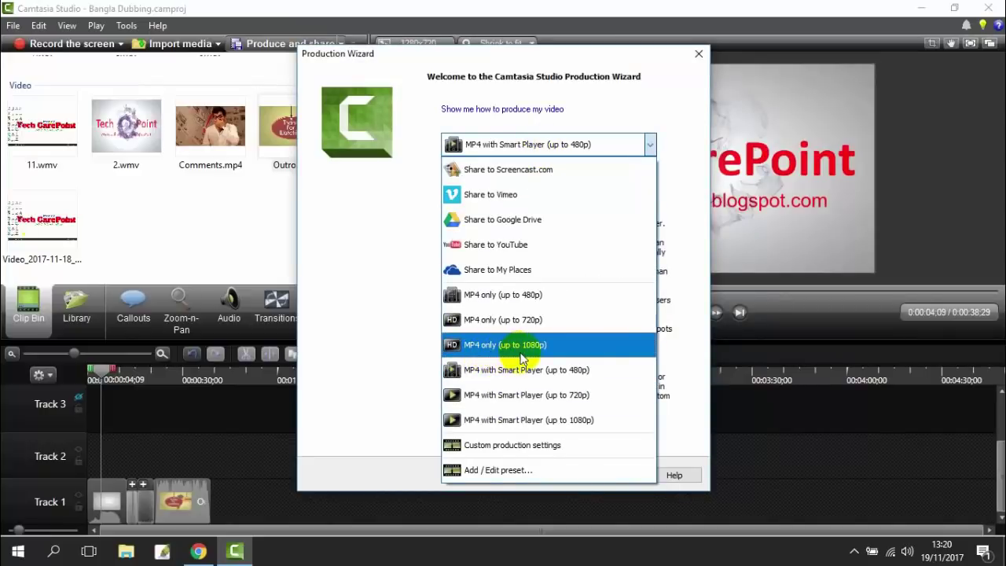
left_click(523, 354)
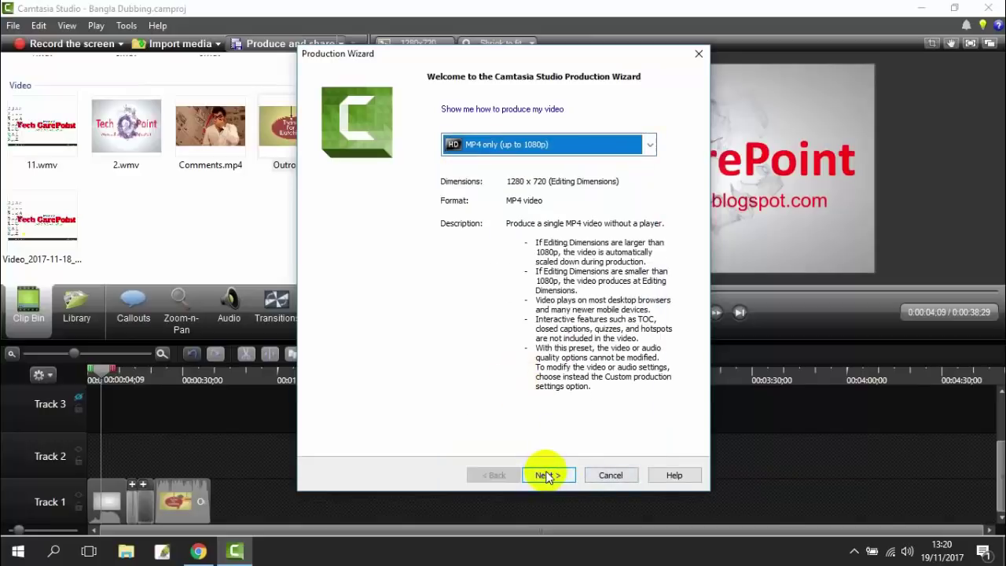
left_click(548, 475)
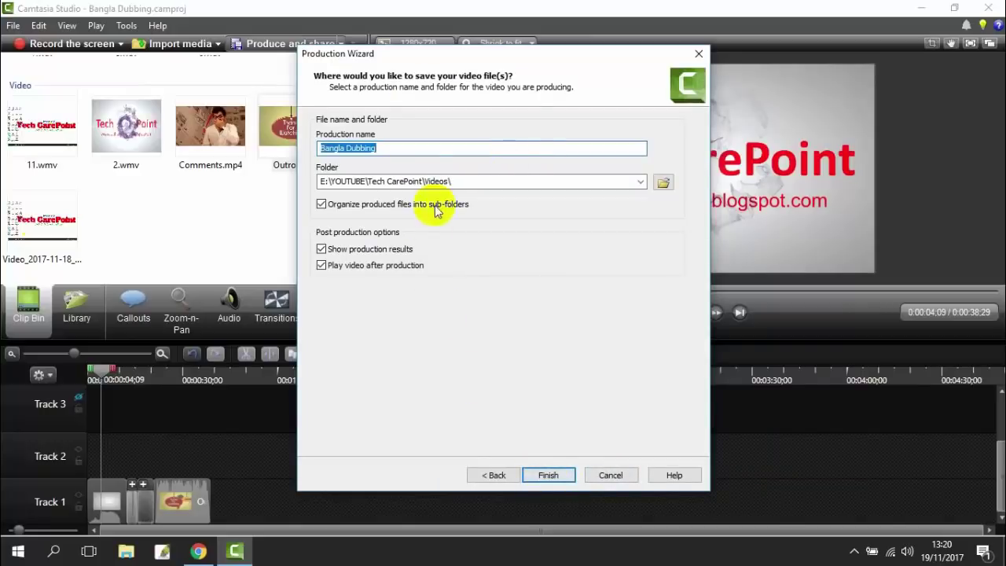
left_click(663, 184)
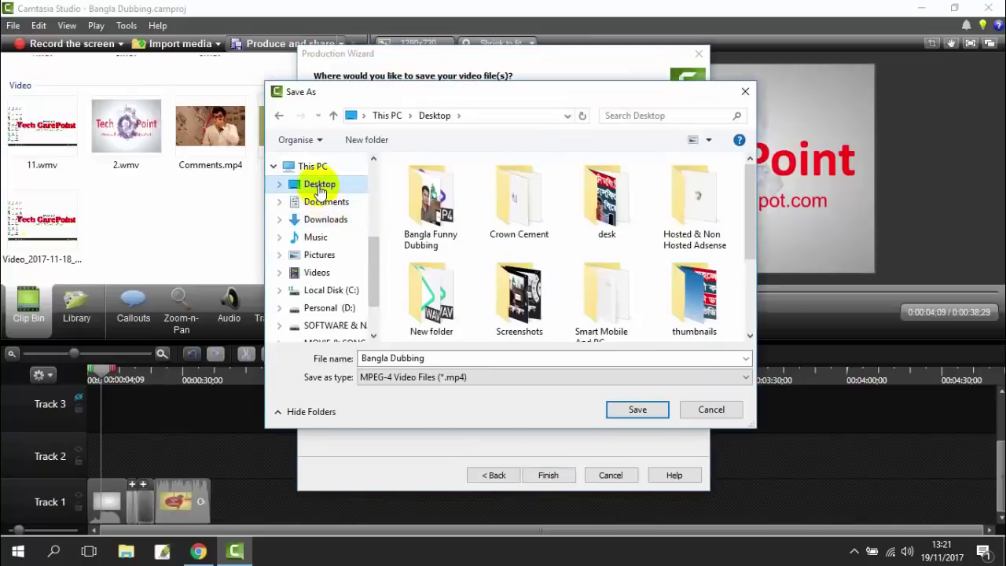
left_click(637, 410)
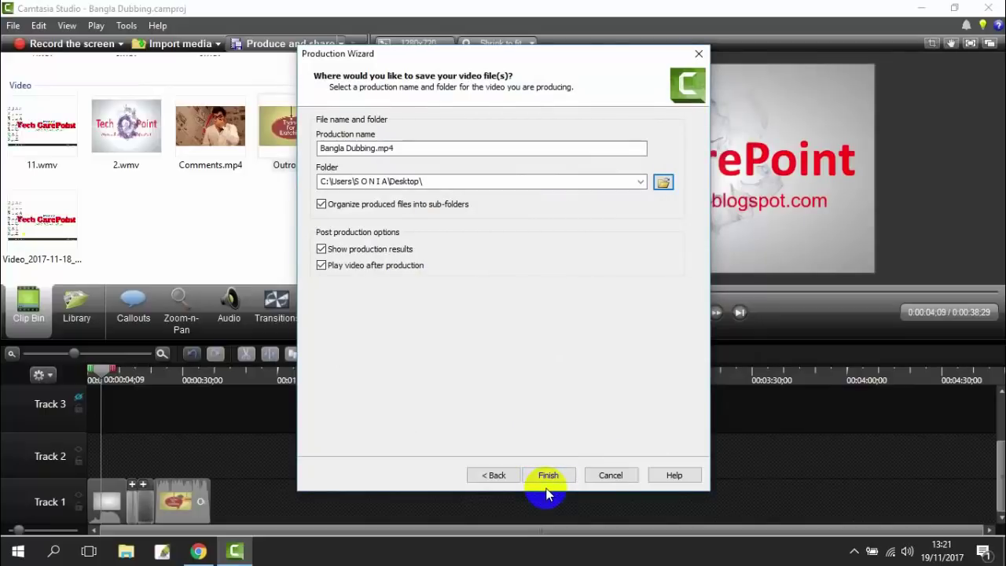
left_click(608, 476)
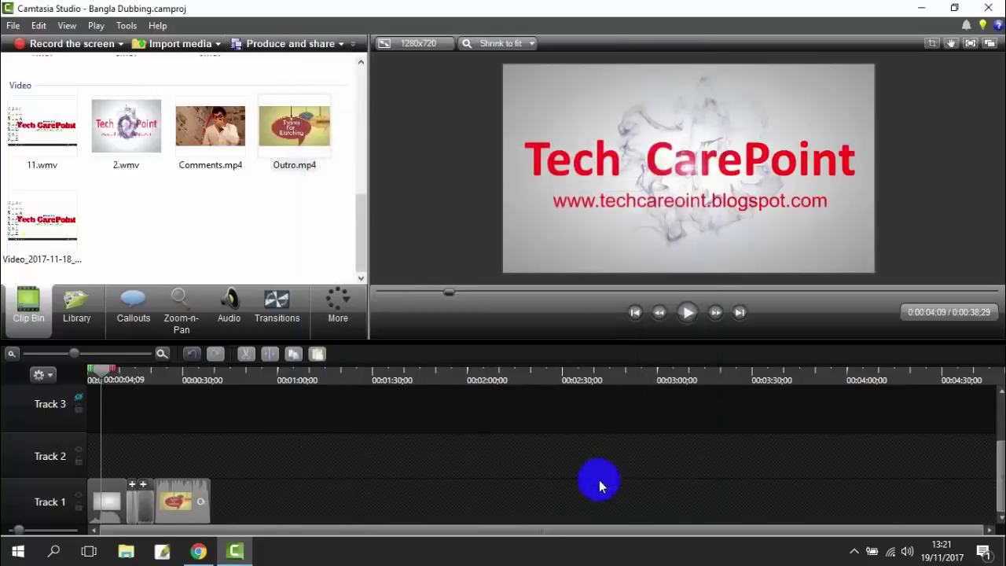